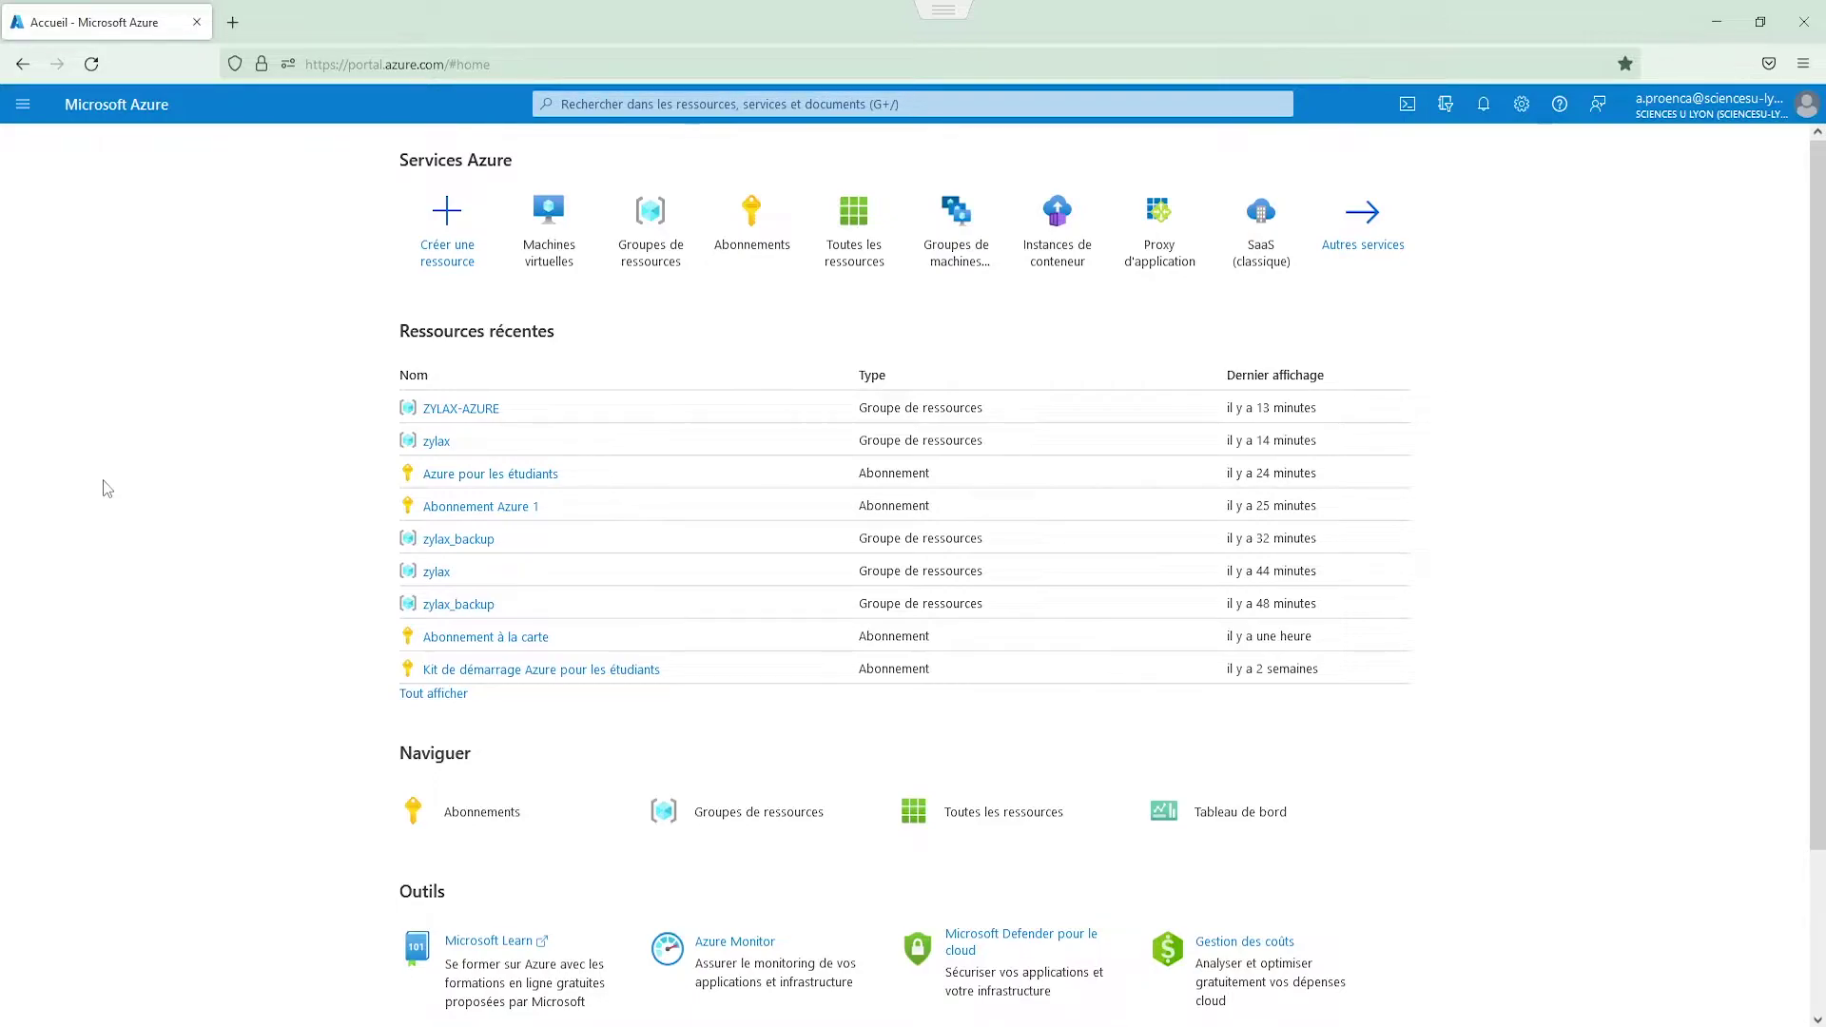
Step: Start creating a new virtual machine from the list of Azure virtual machines
click(548, 236)
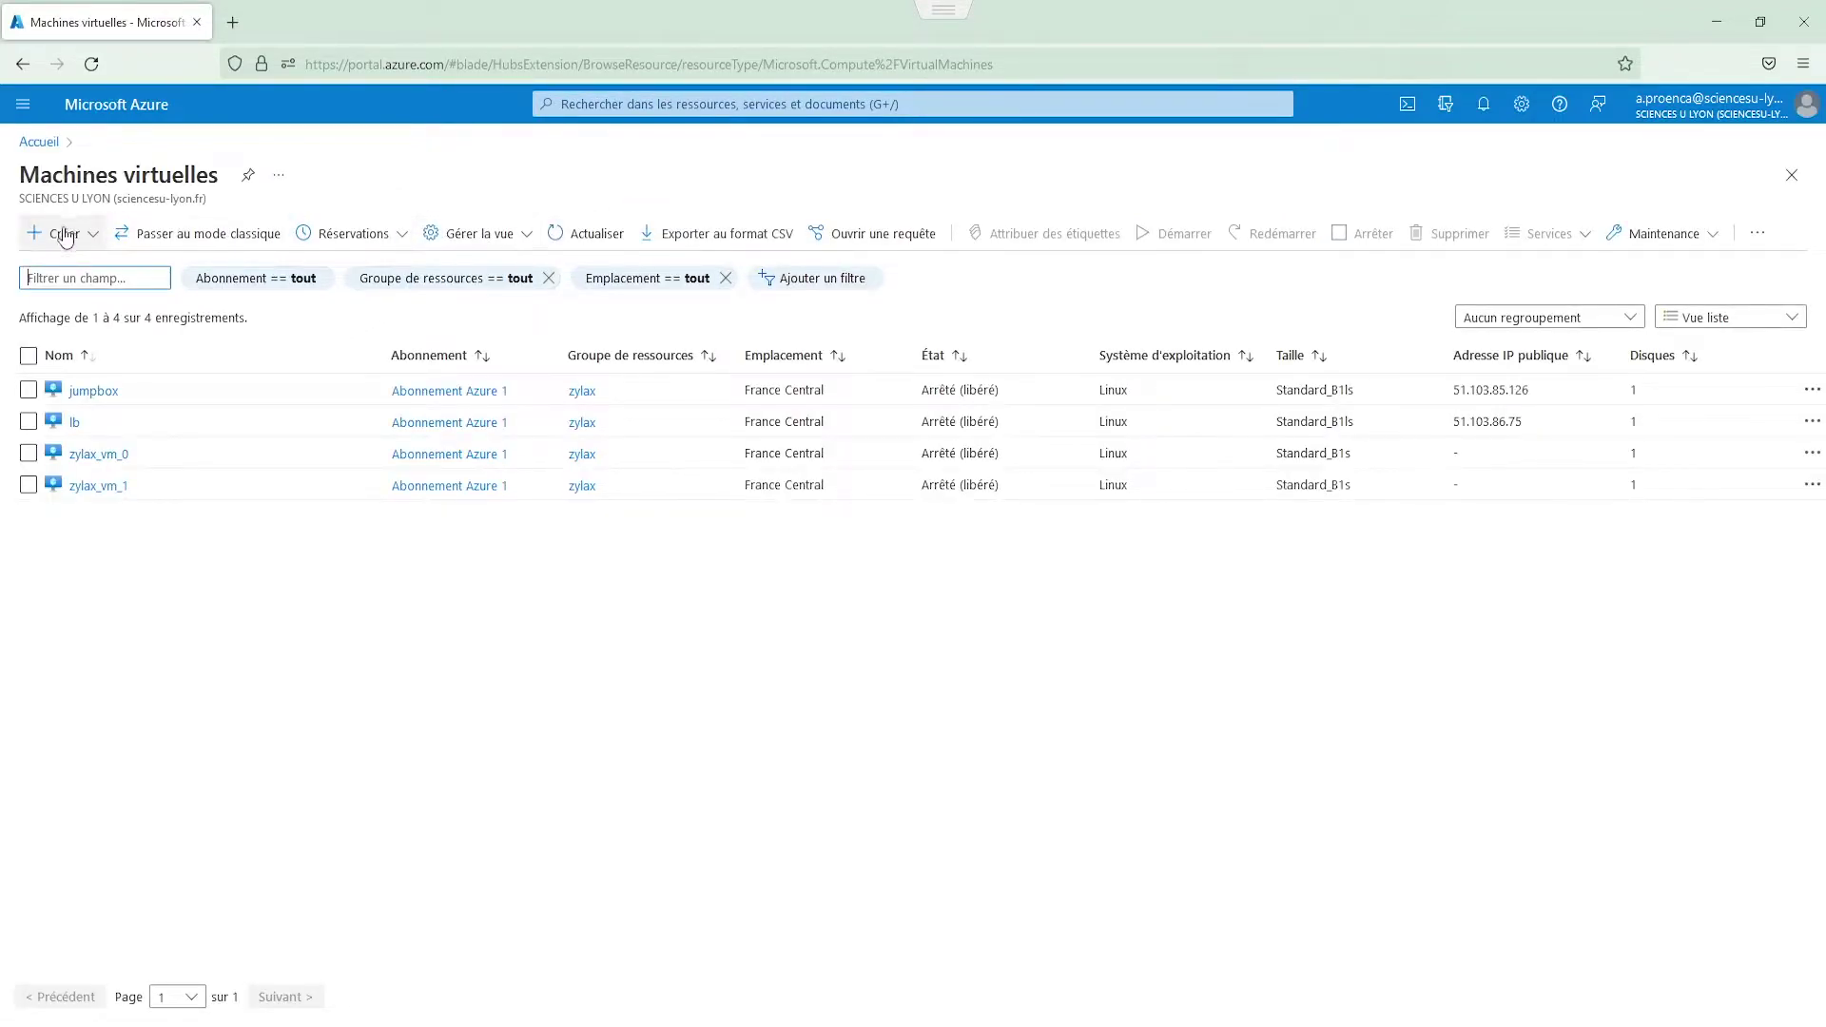
click(65, 235)
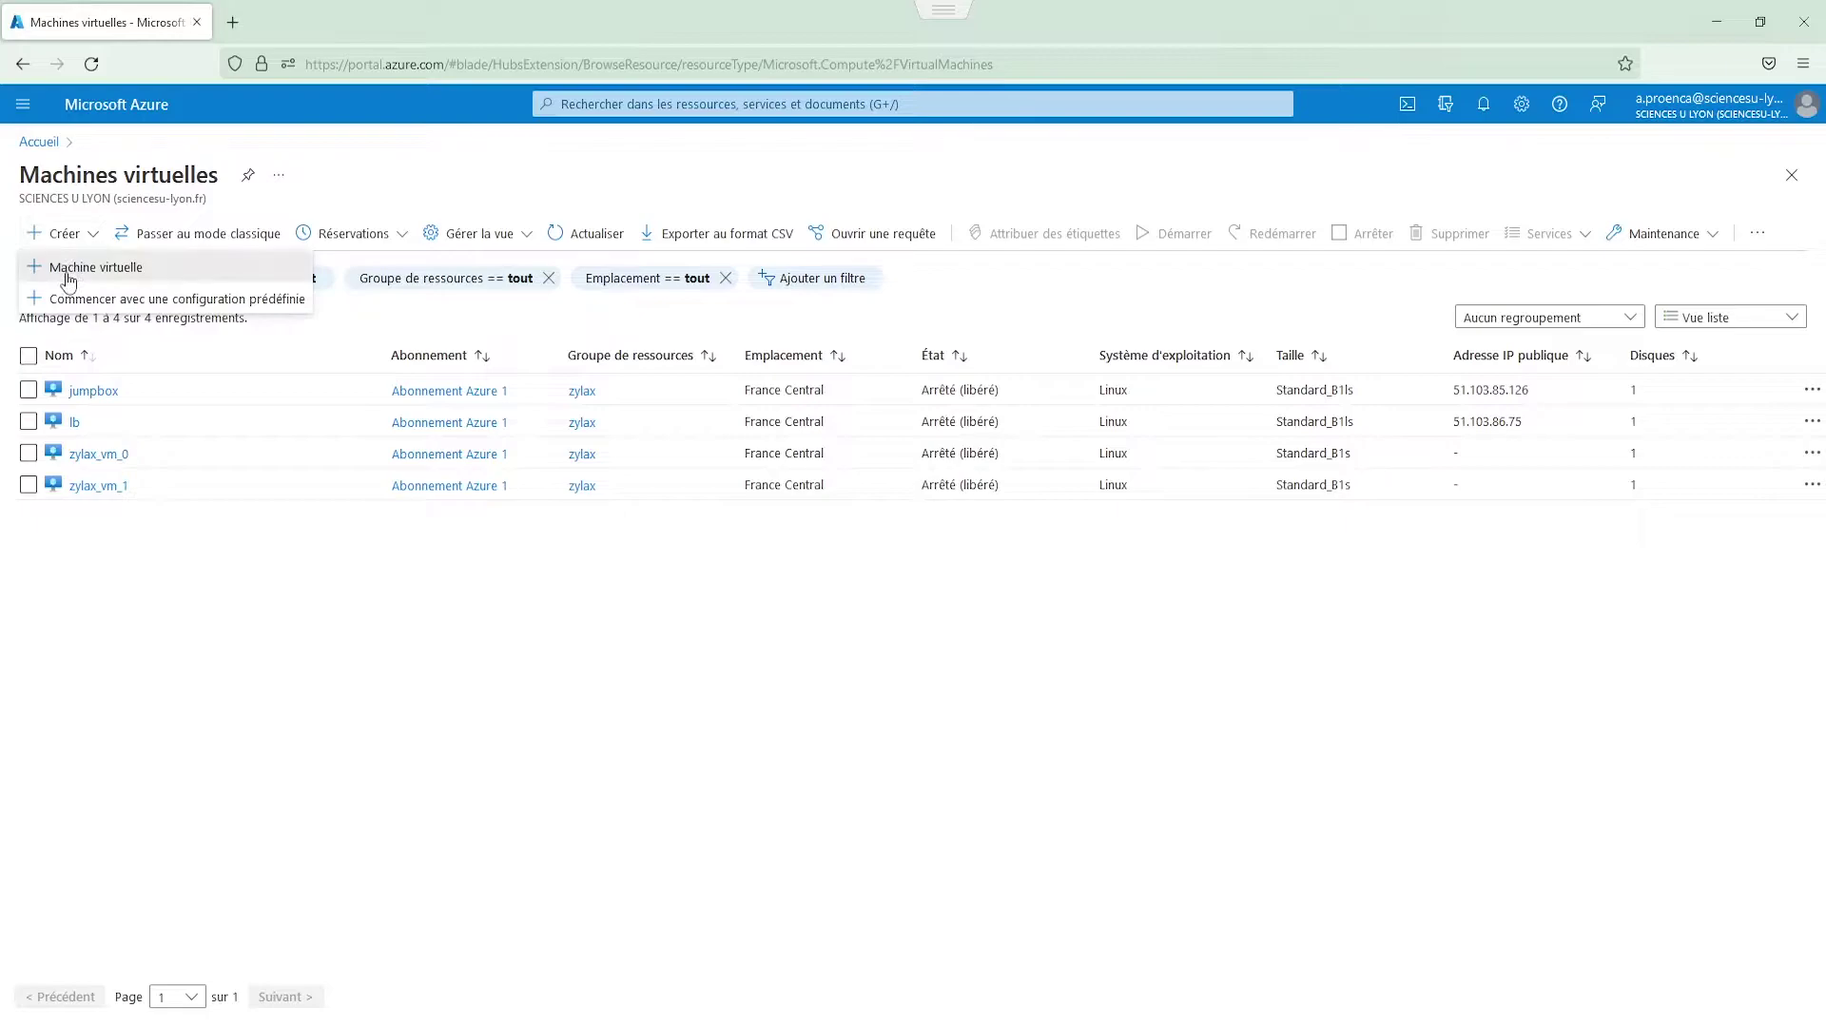
click(68, 274)
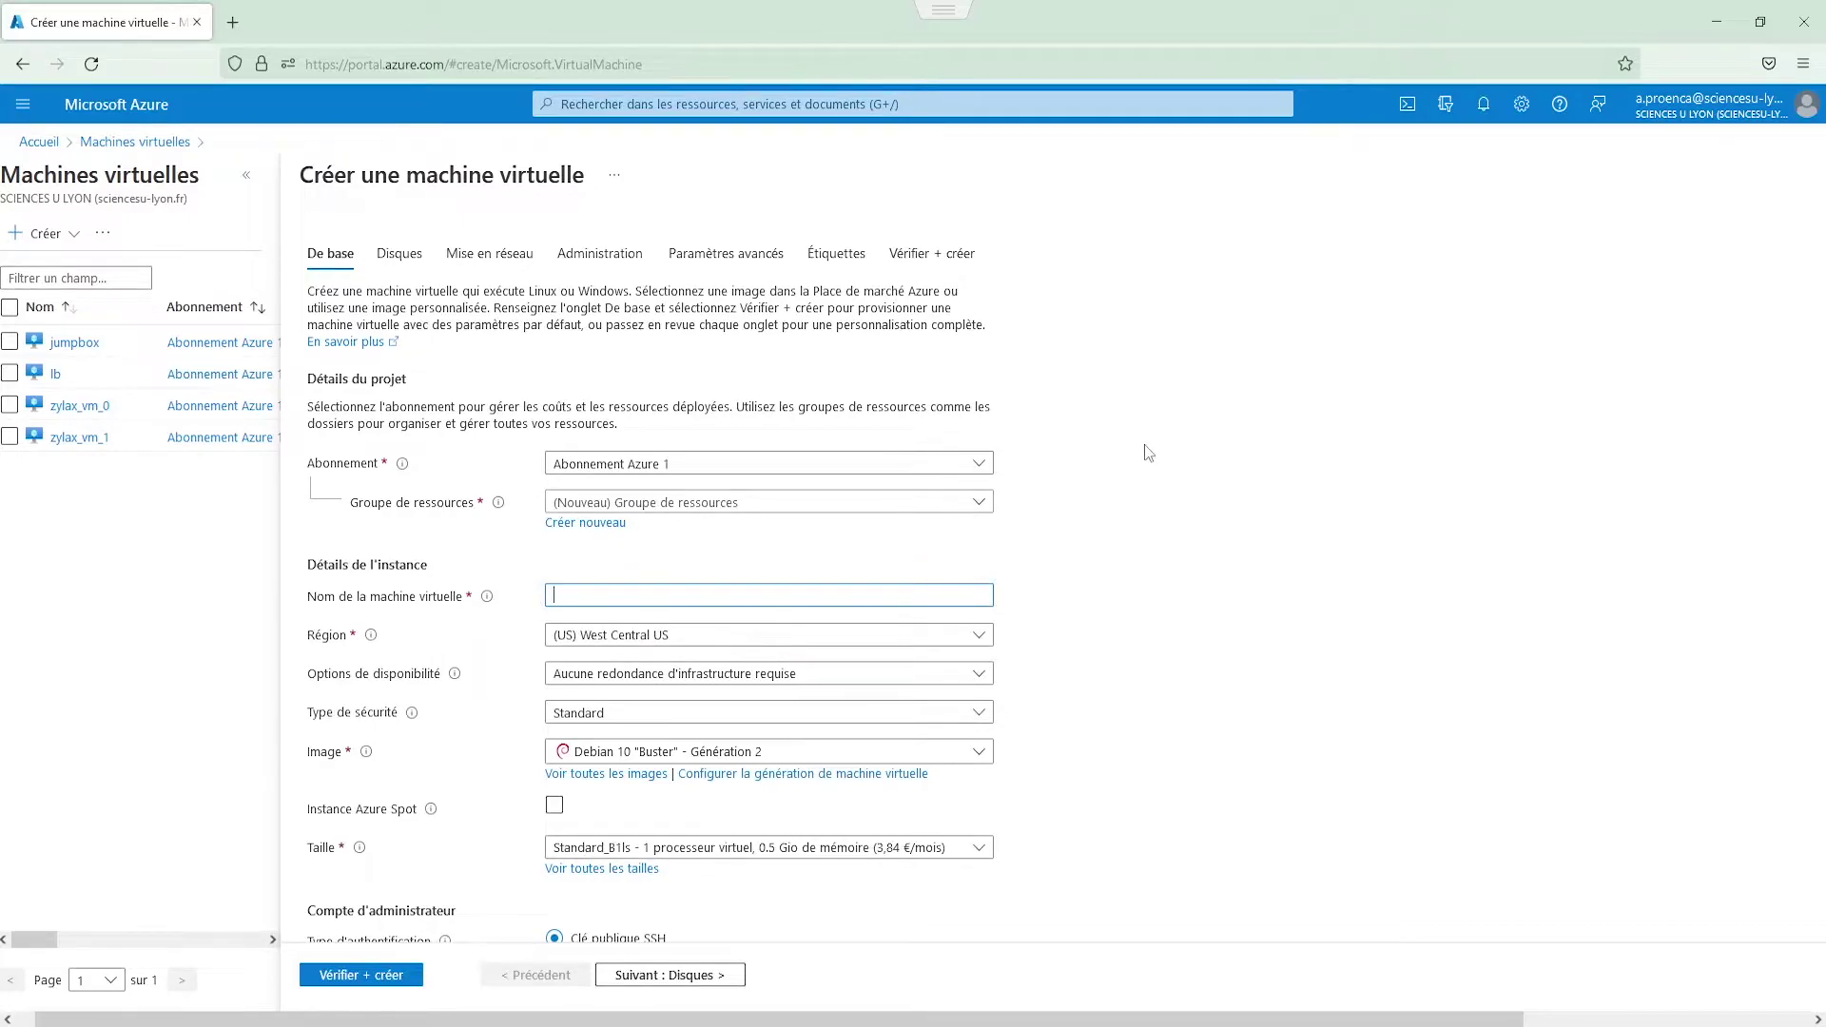
Step: Assign the virtual machine to the Azure pour les étudiants subscription and the ZYLAX-AZURE resource group
click(917, 463)
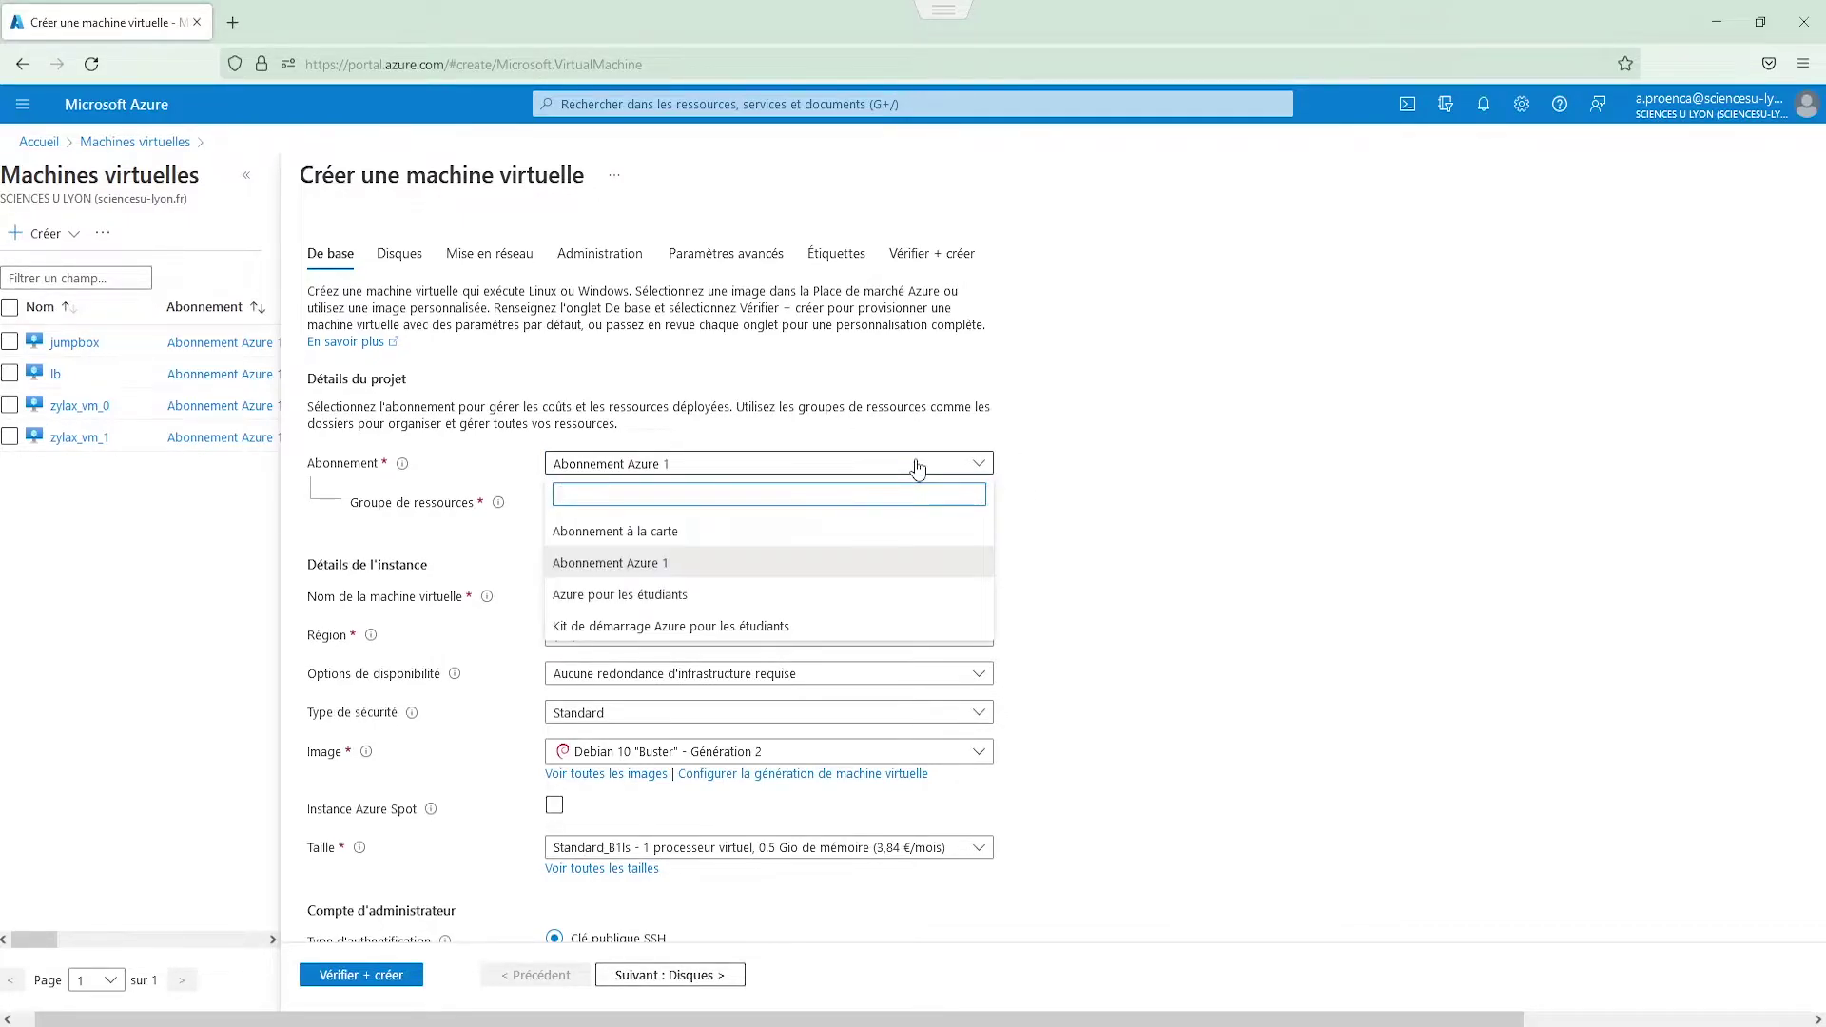
click(778, 594)
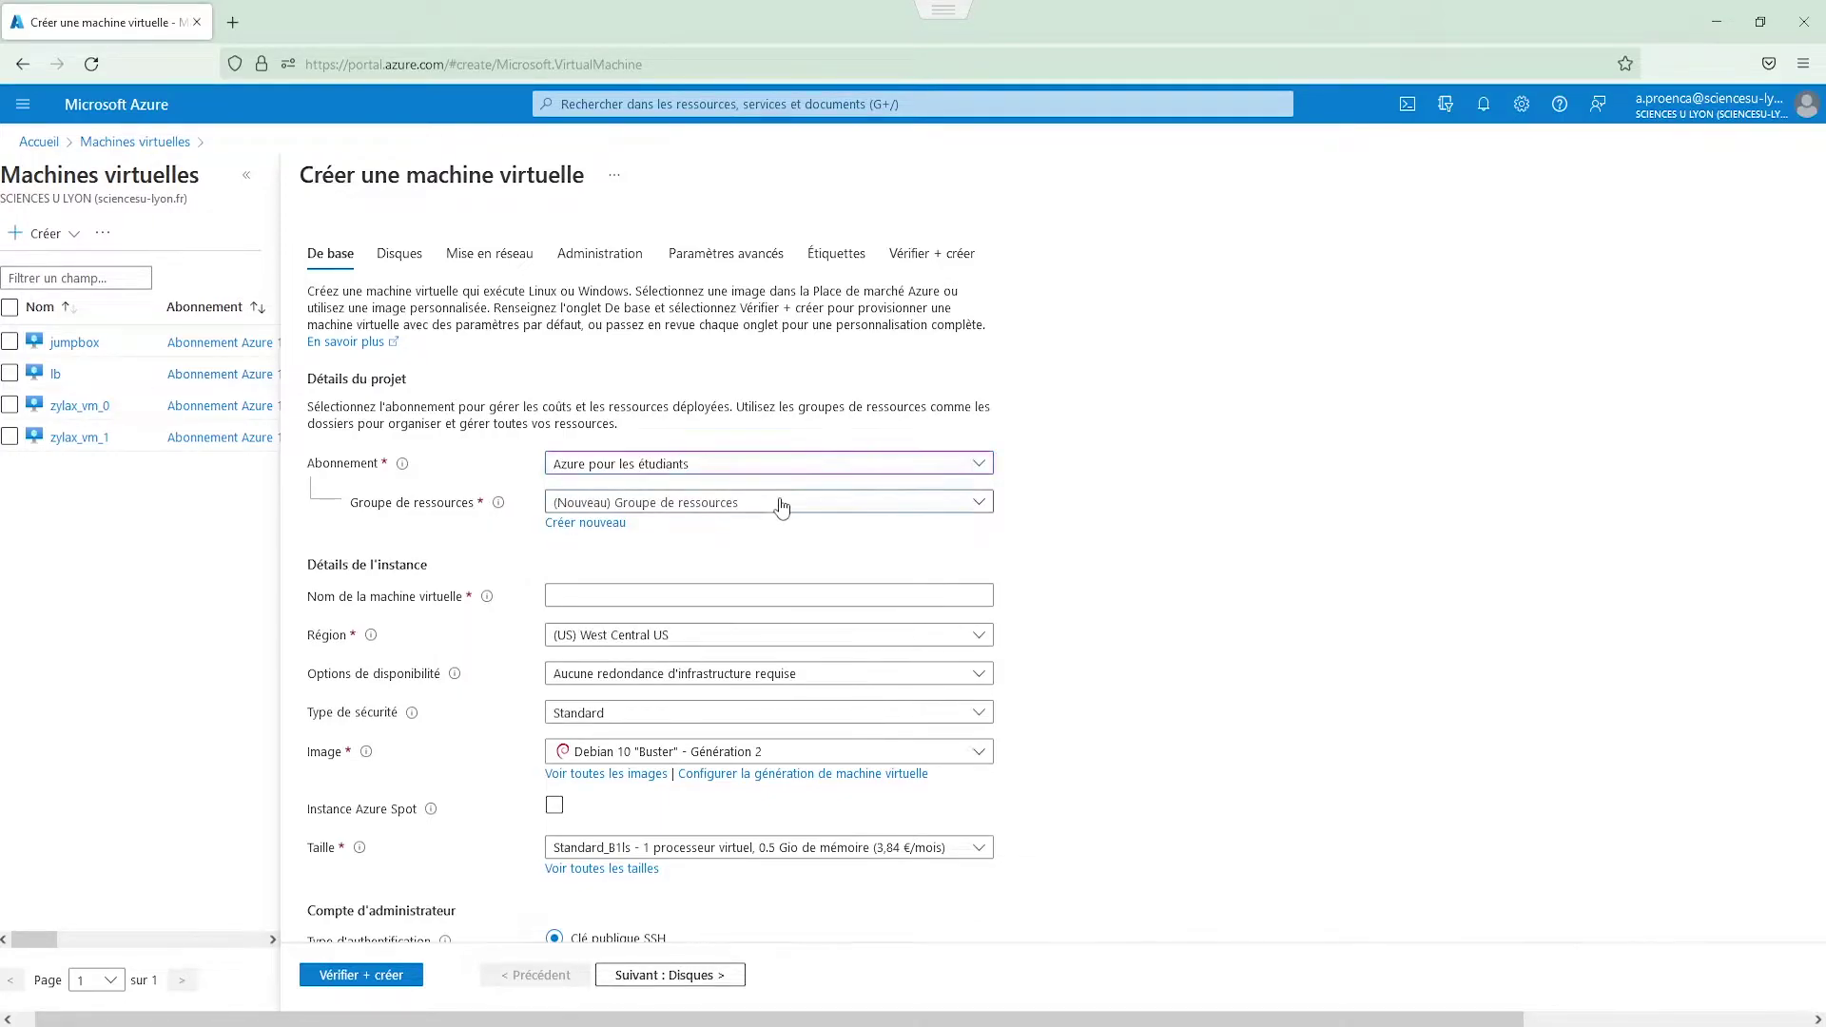
click(778, 504)
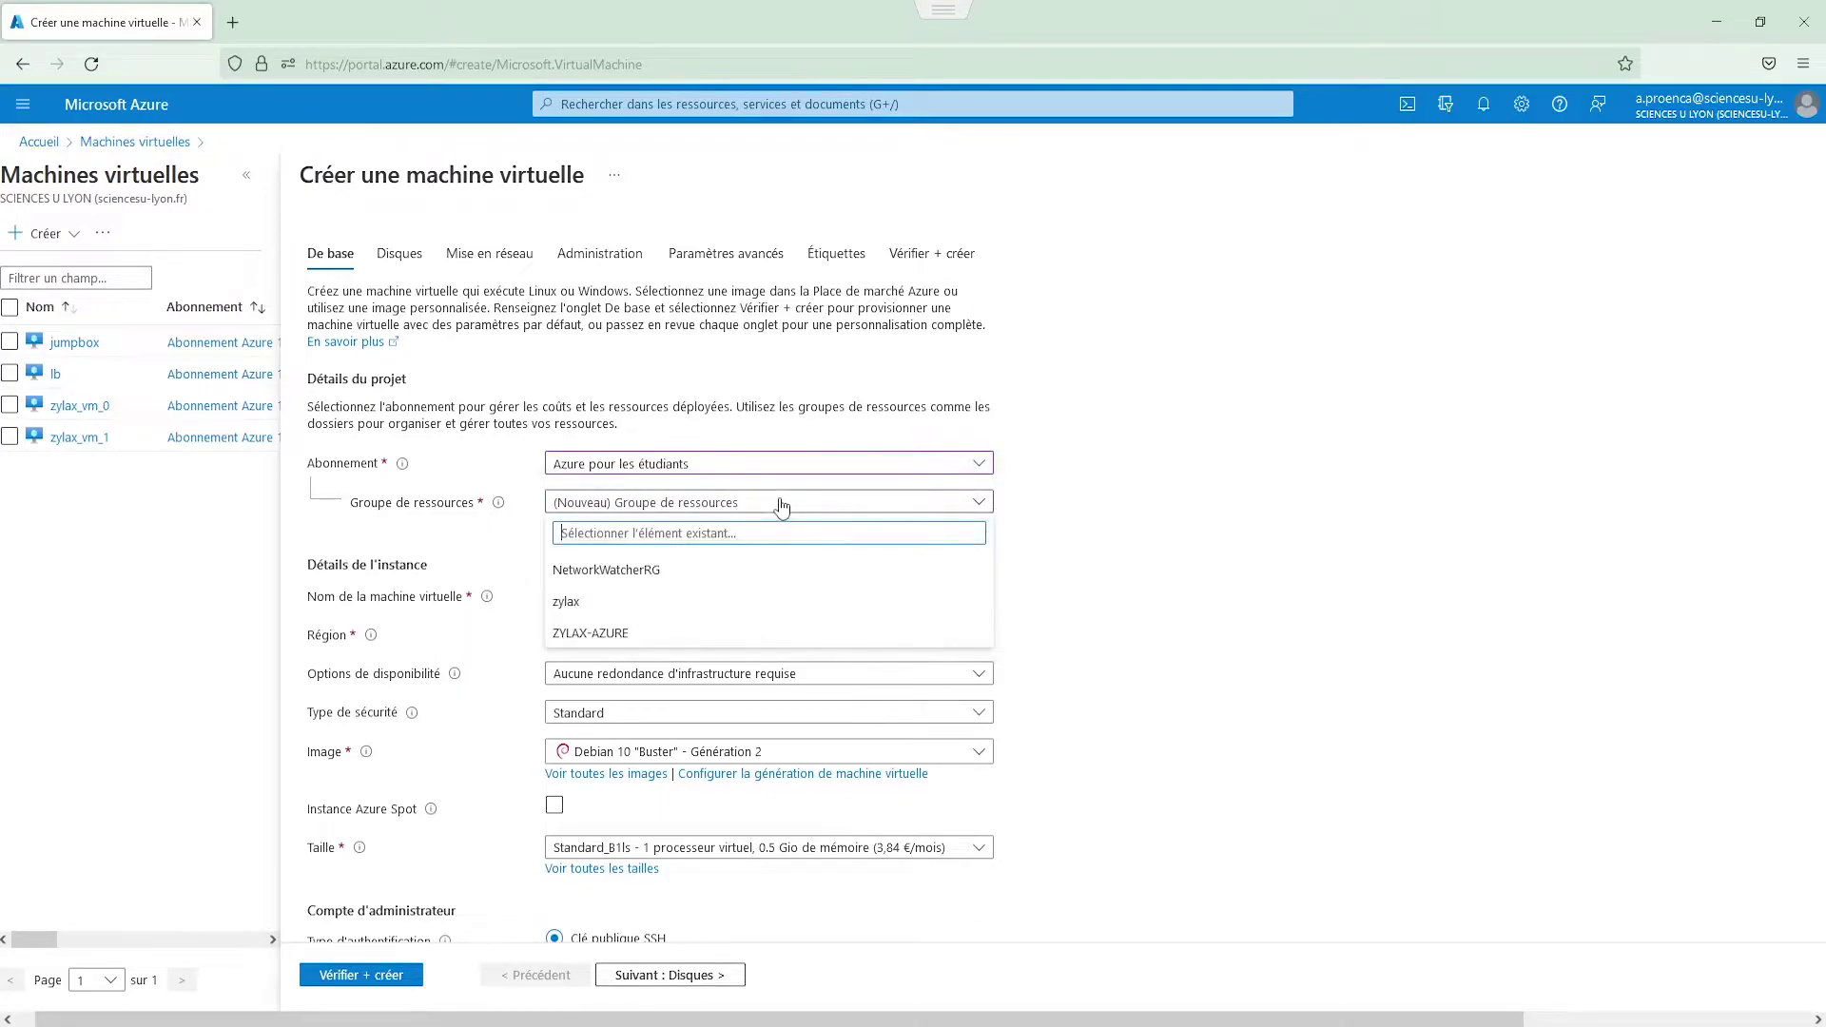
click(697, 633)
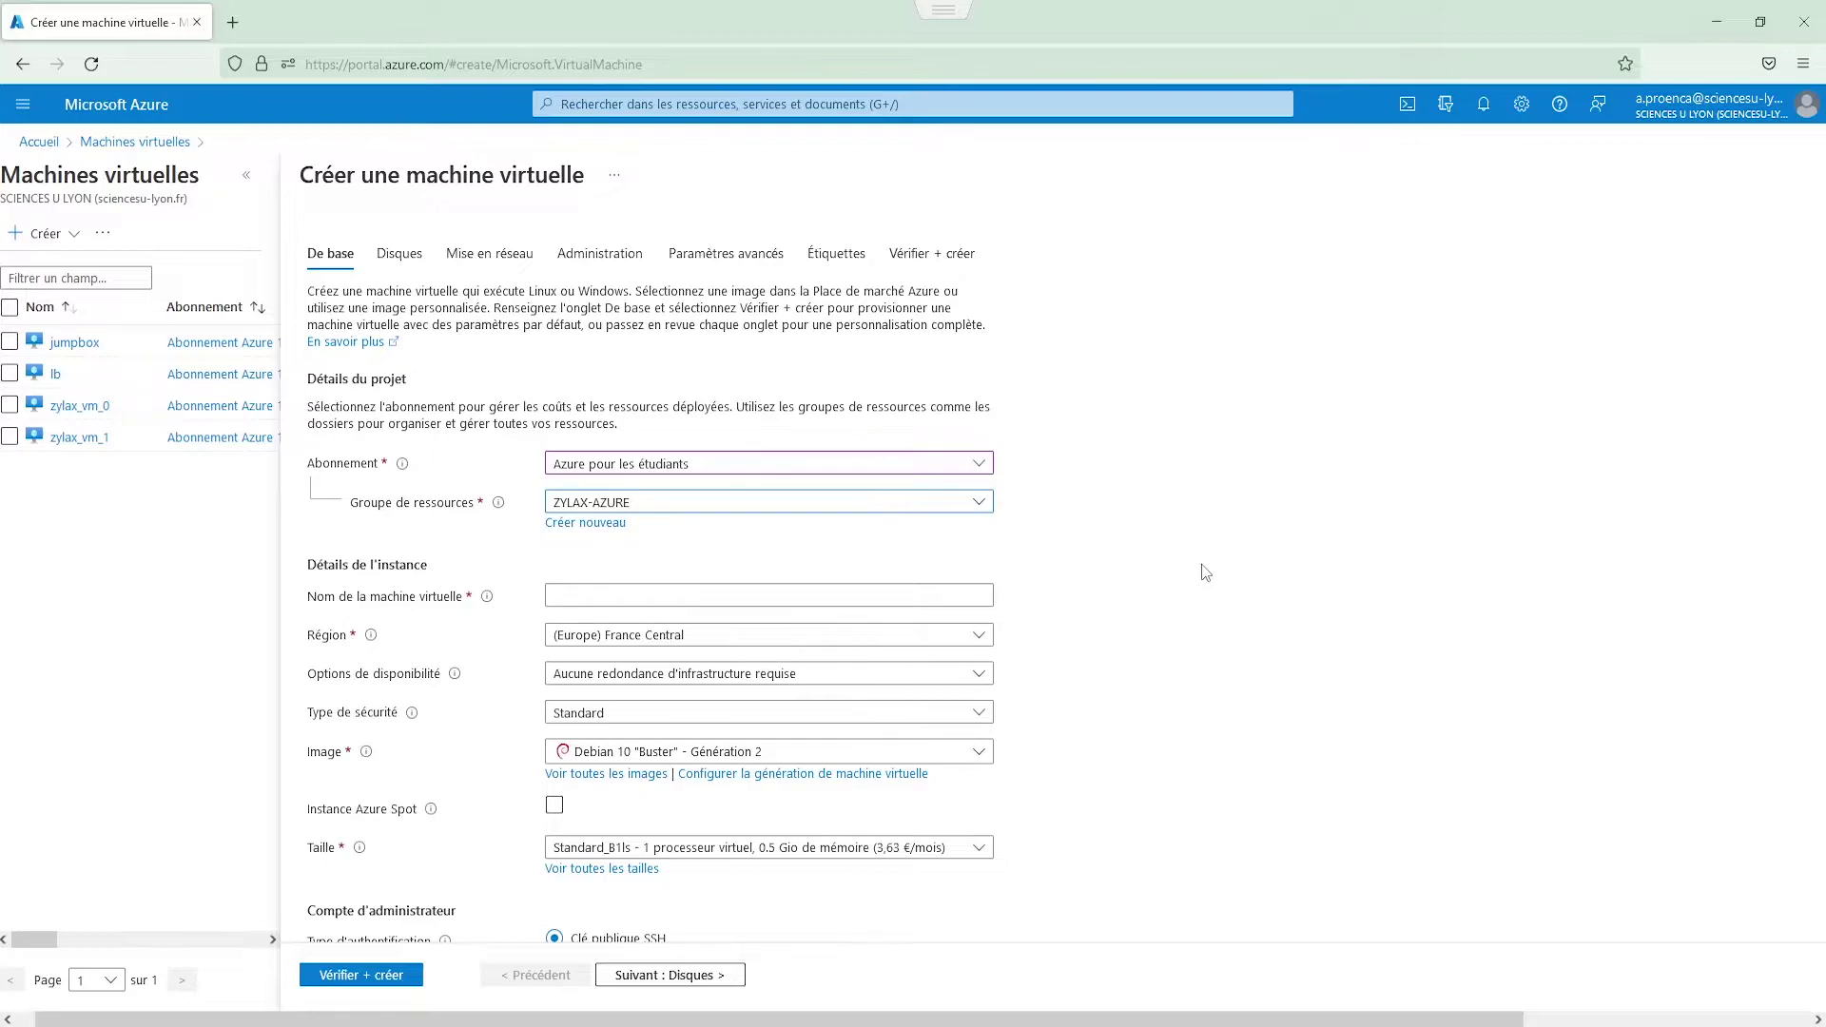
Step: Name the virtual machine AZURE-DEBIAN1, keep the Debian 10 "Buster" image and set the size to Standard_B1s
click(679, 595)
text(AZURE-DEBIAN11)
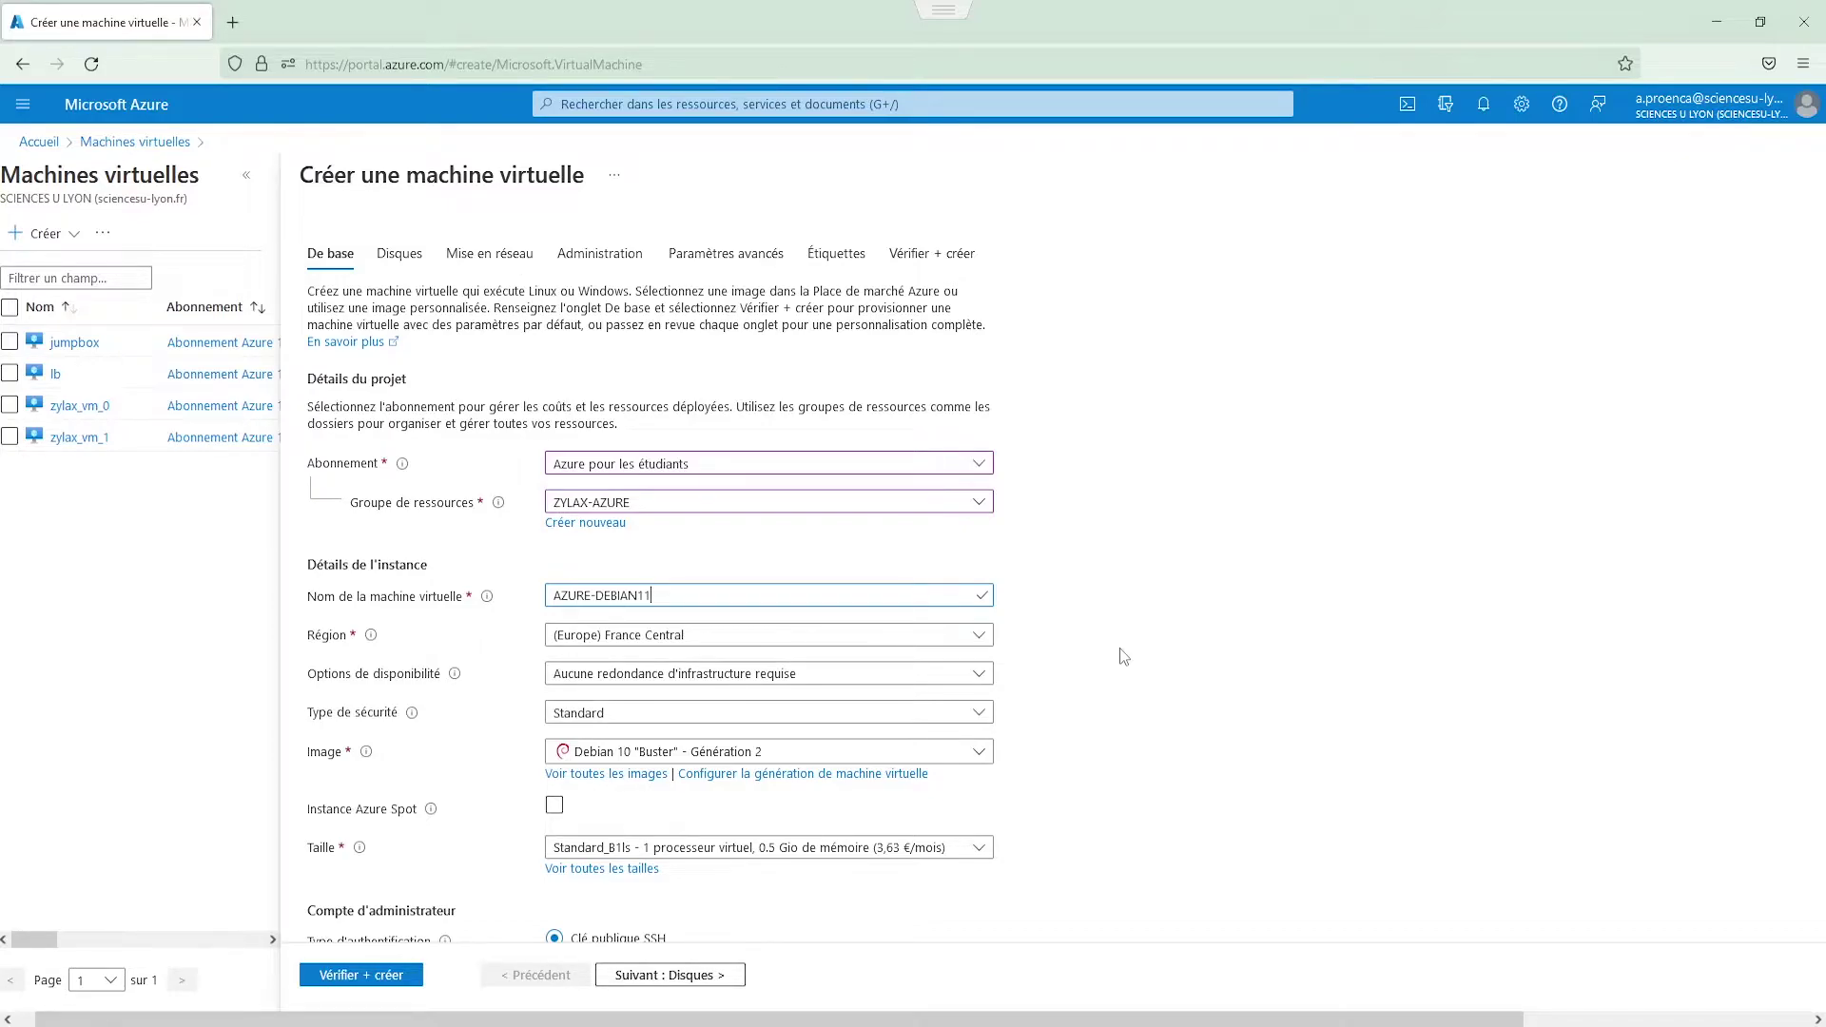
click(867, 757)
click(869, 758)
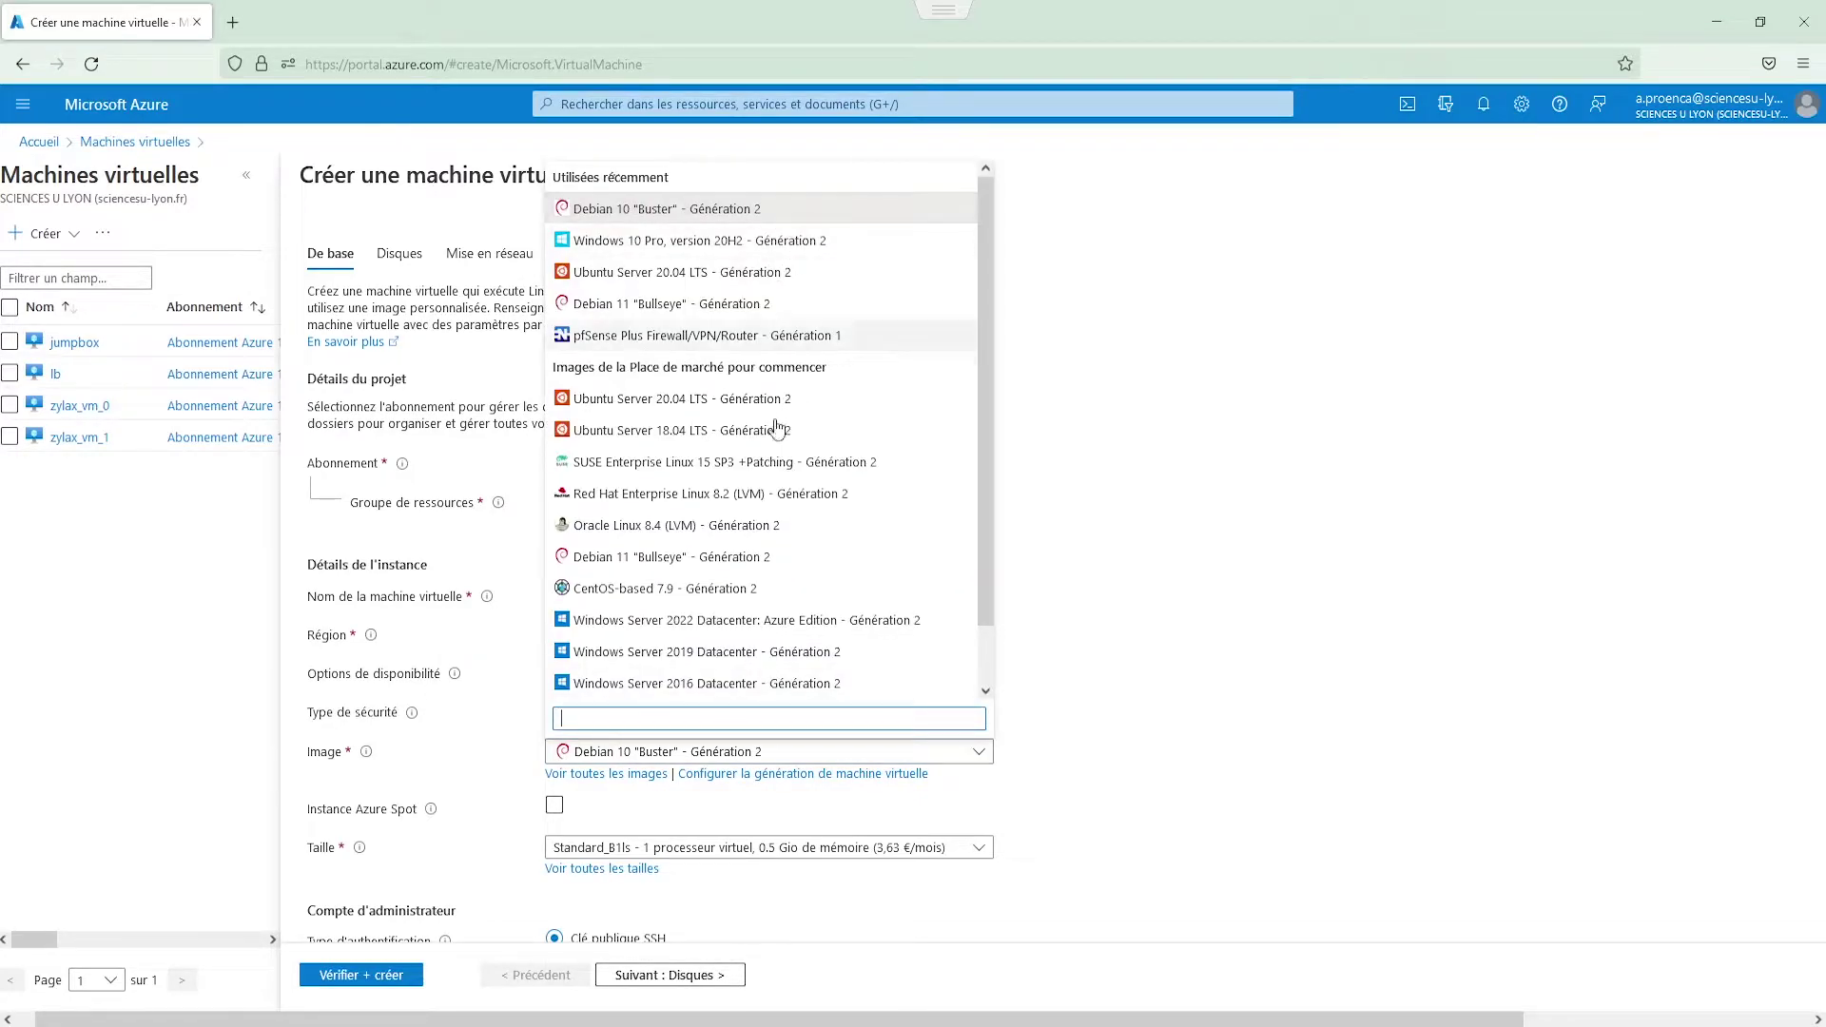
scroll(761, 452, down, 1)
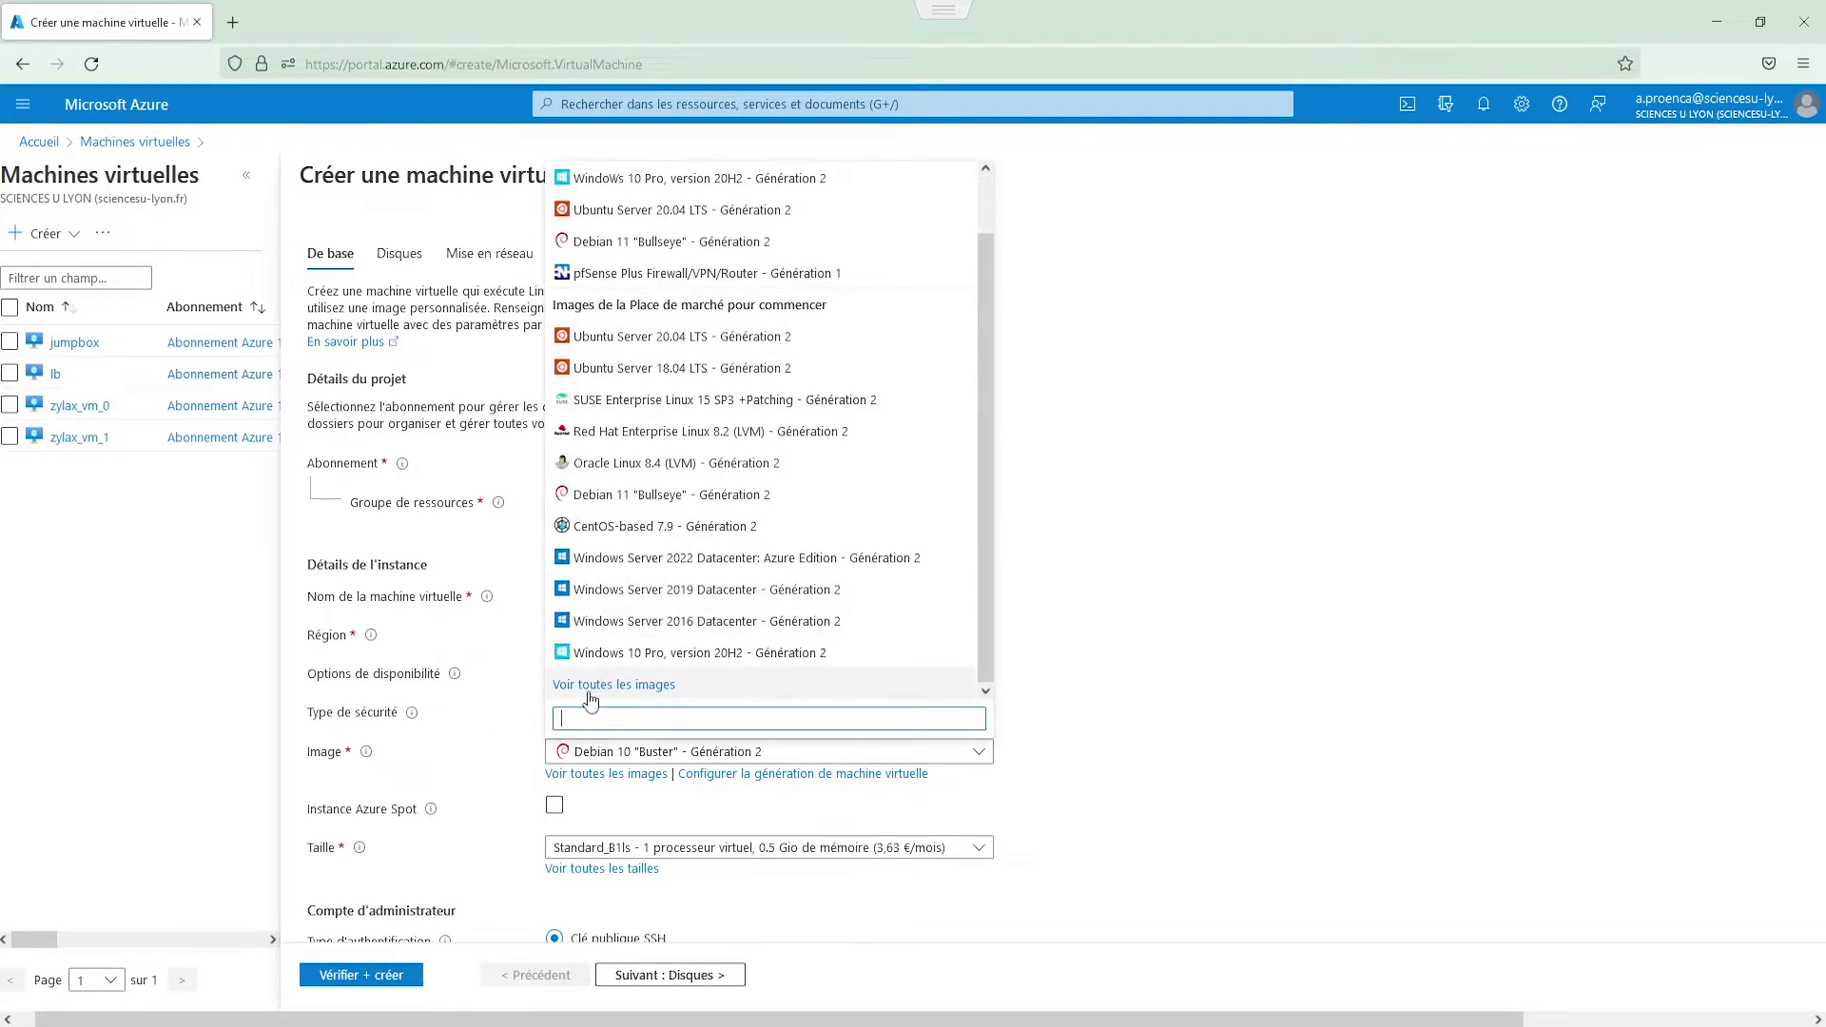
scroll(1356, 678, down, 6)
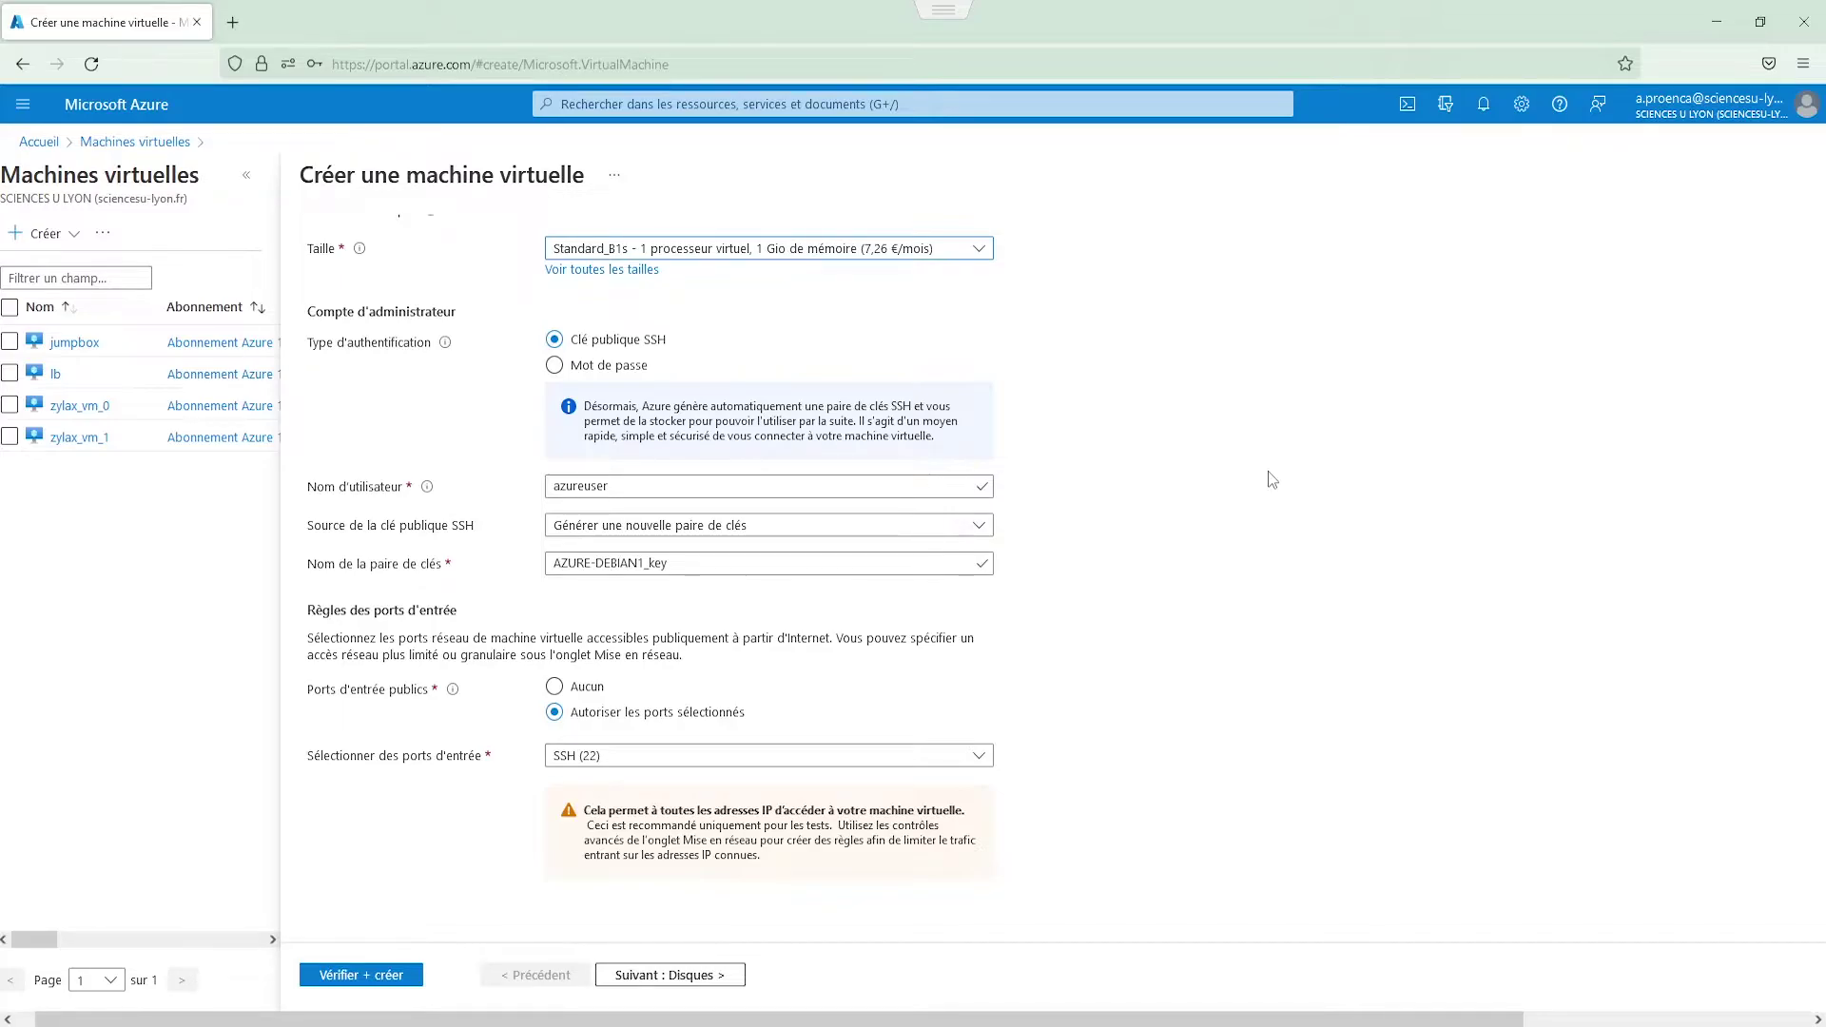
Step: Set the administrator account to password authentication and fill in the username, the password and its confirmation
click(554, 365)
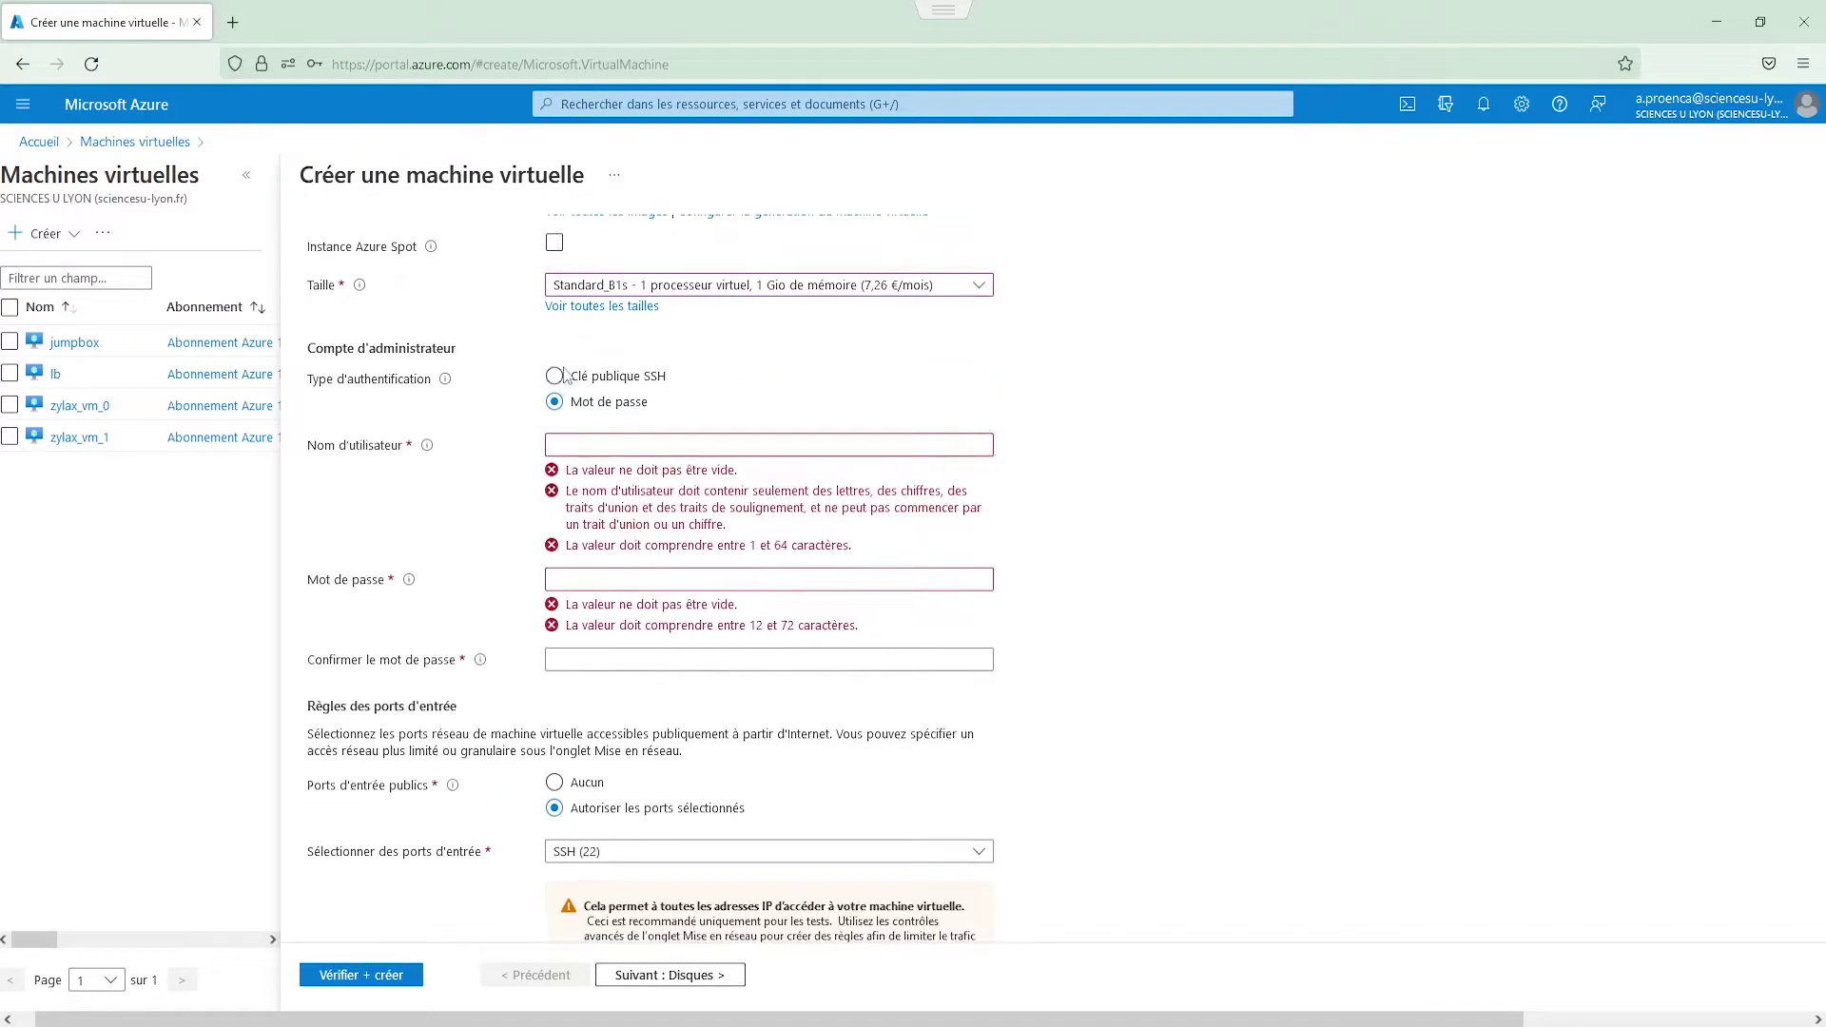
click(628, 444)
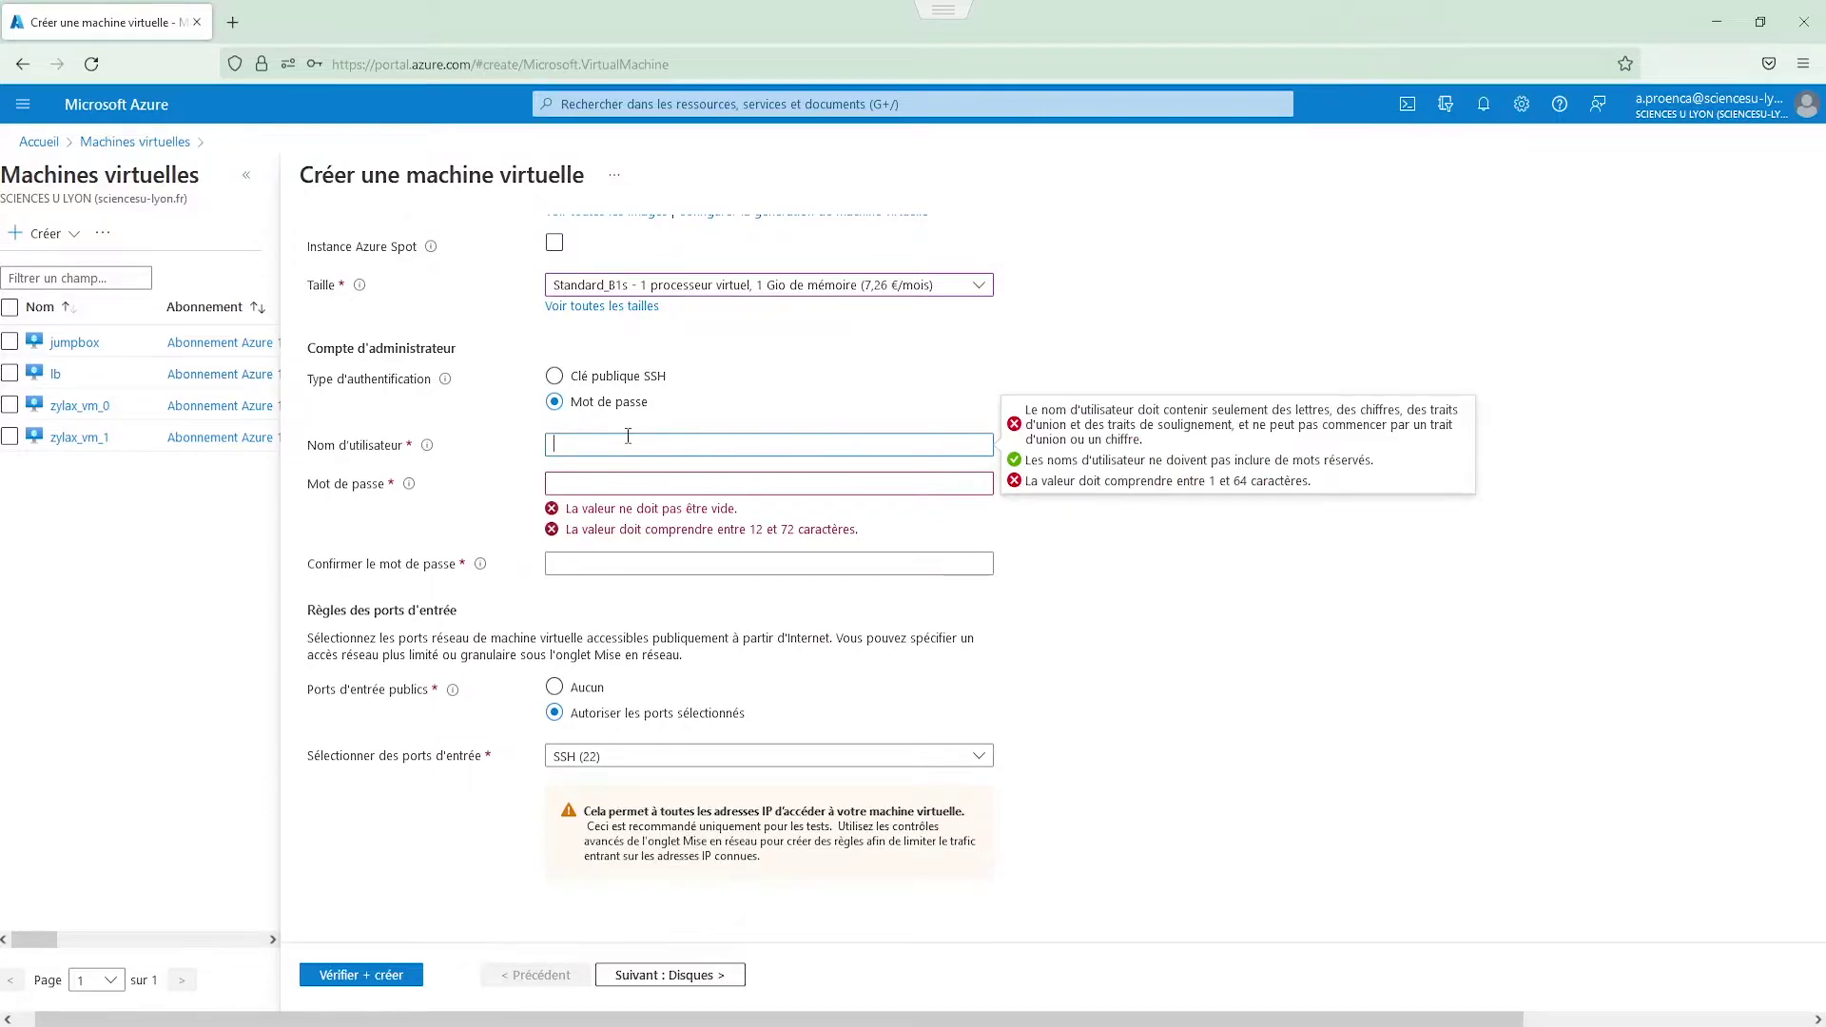
text(alexis)
key(Tab)
text(****************)
key(Tab)
text(************)
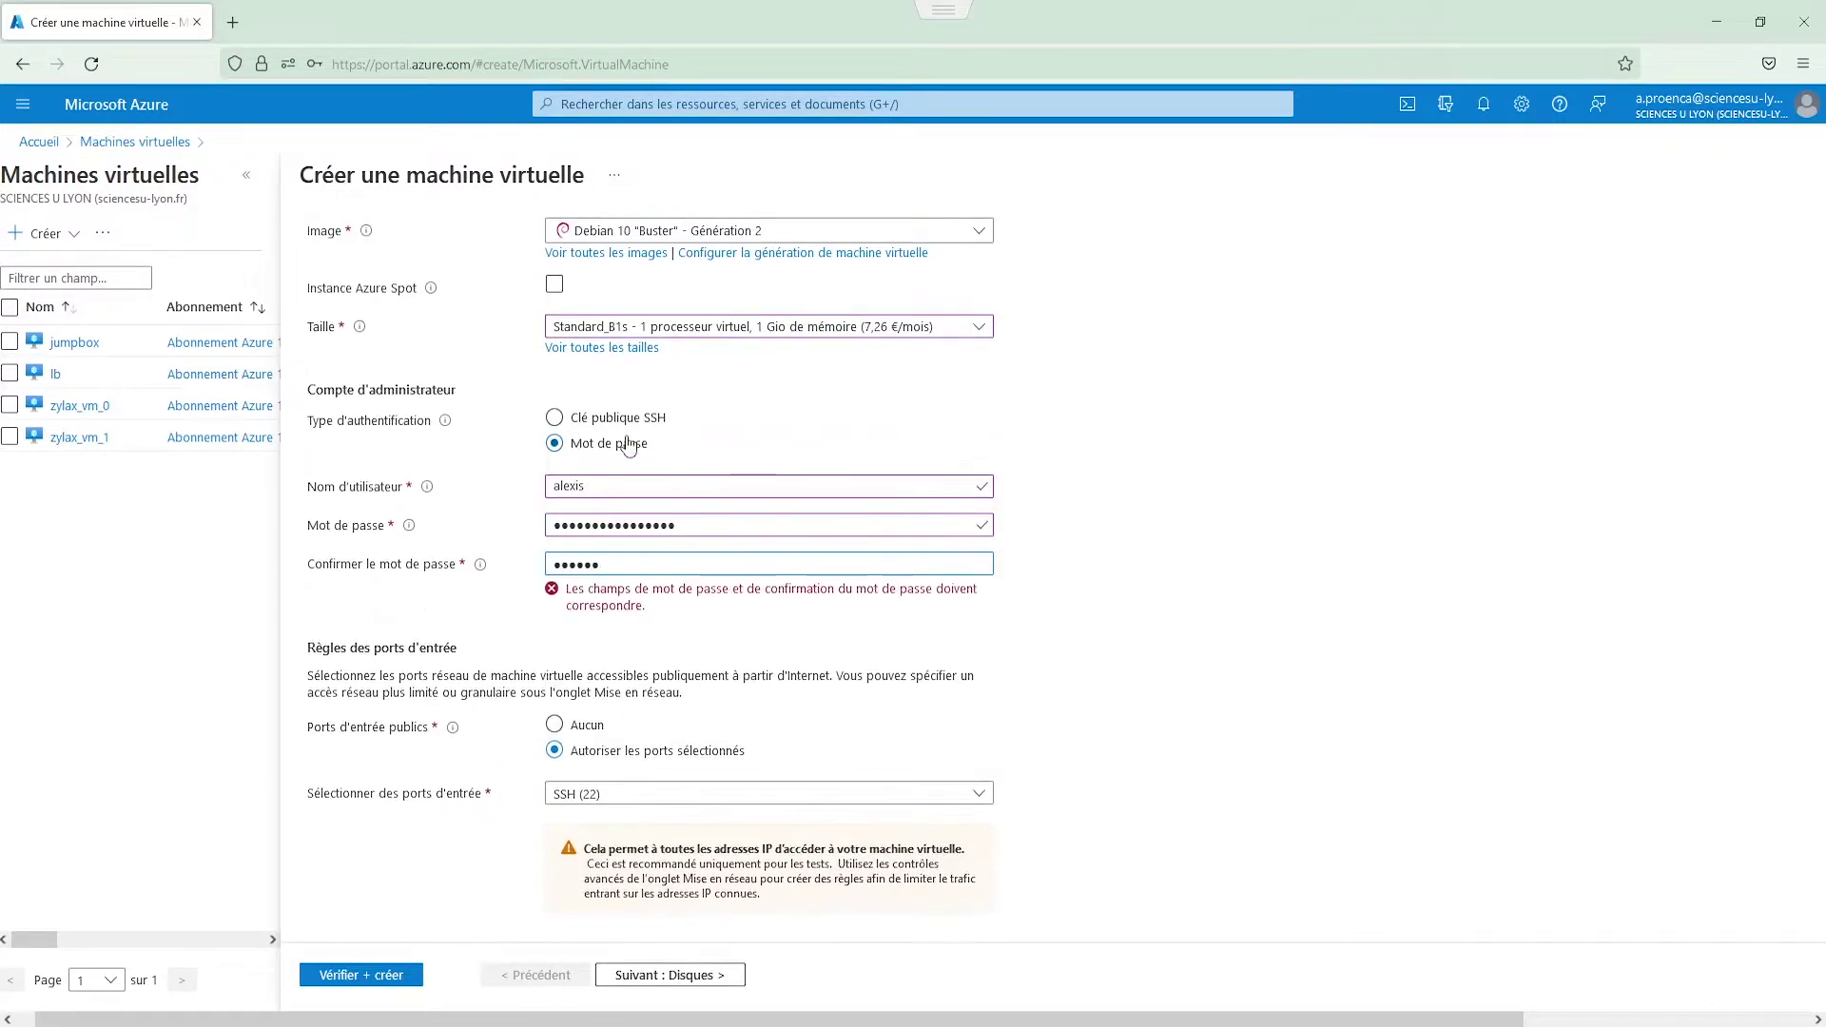
text(****)
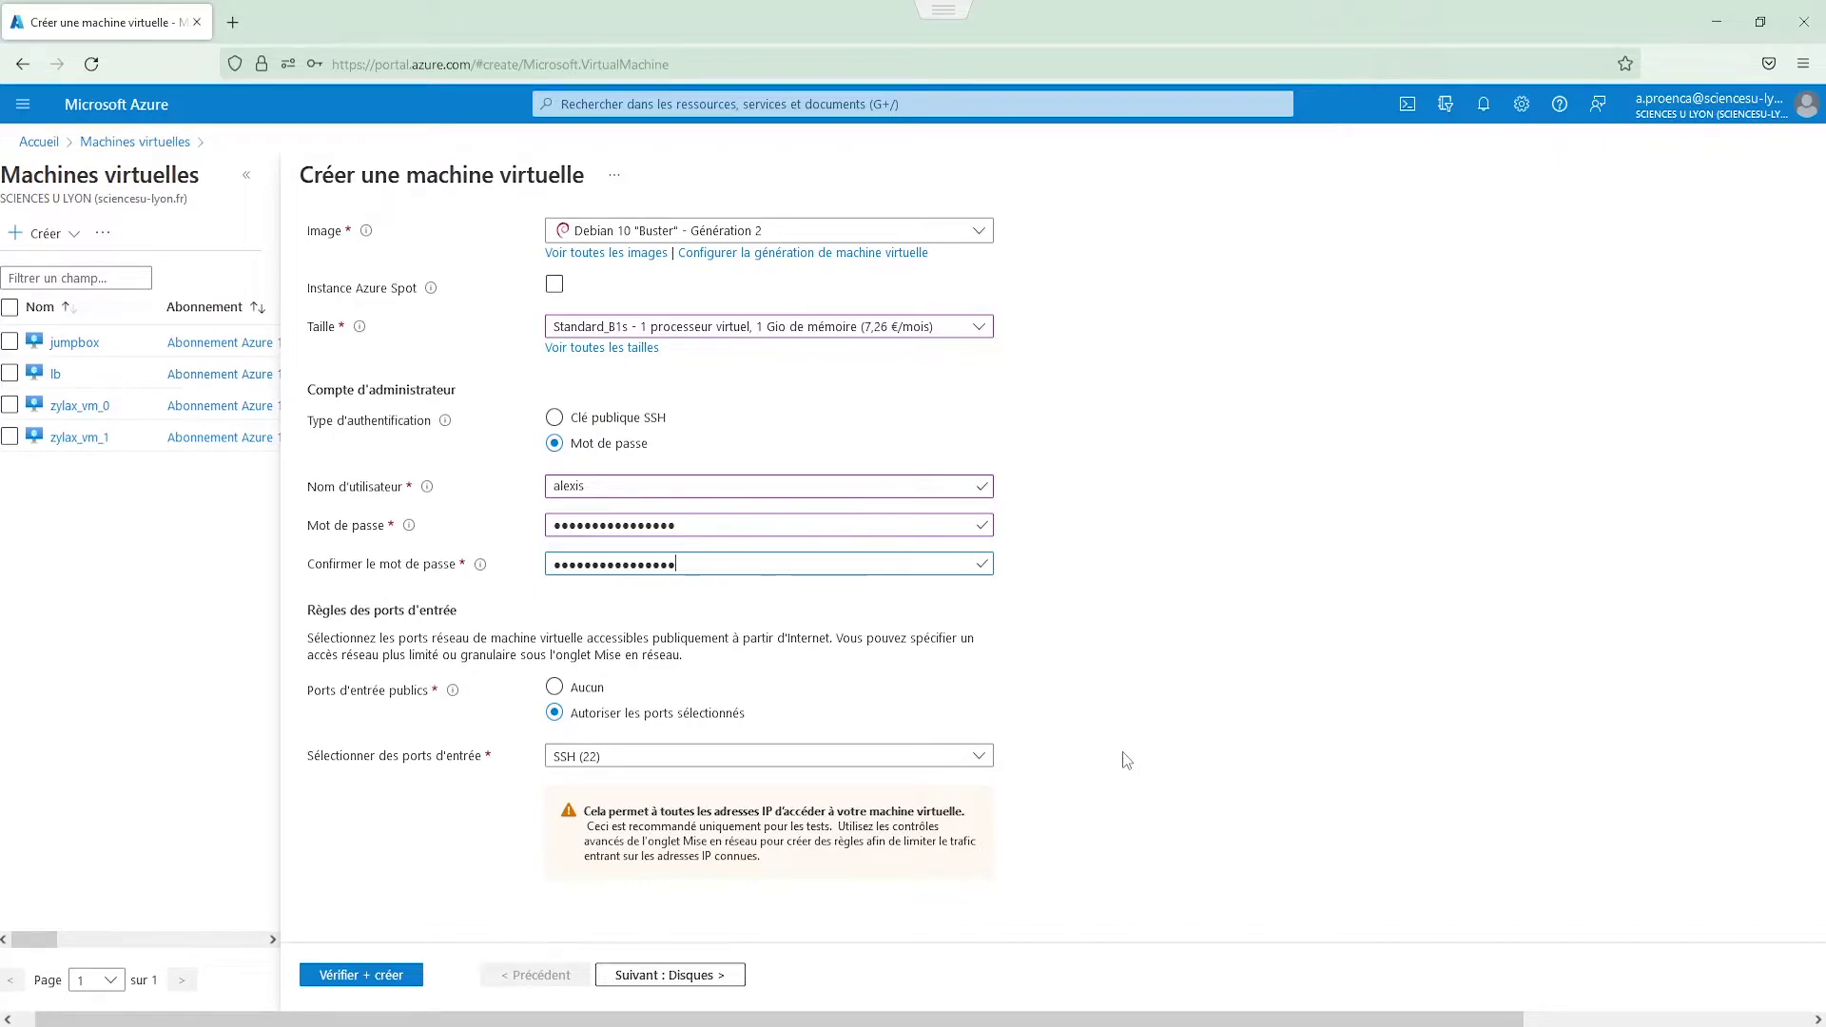
Step: Set the operating system disk type to locally redundant HDD Standard in the disk options
click(685, 975)
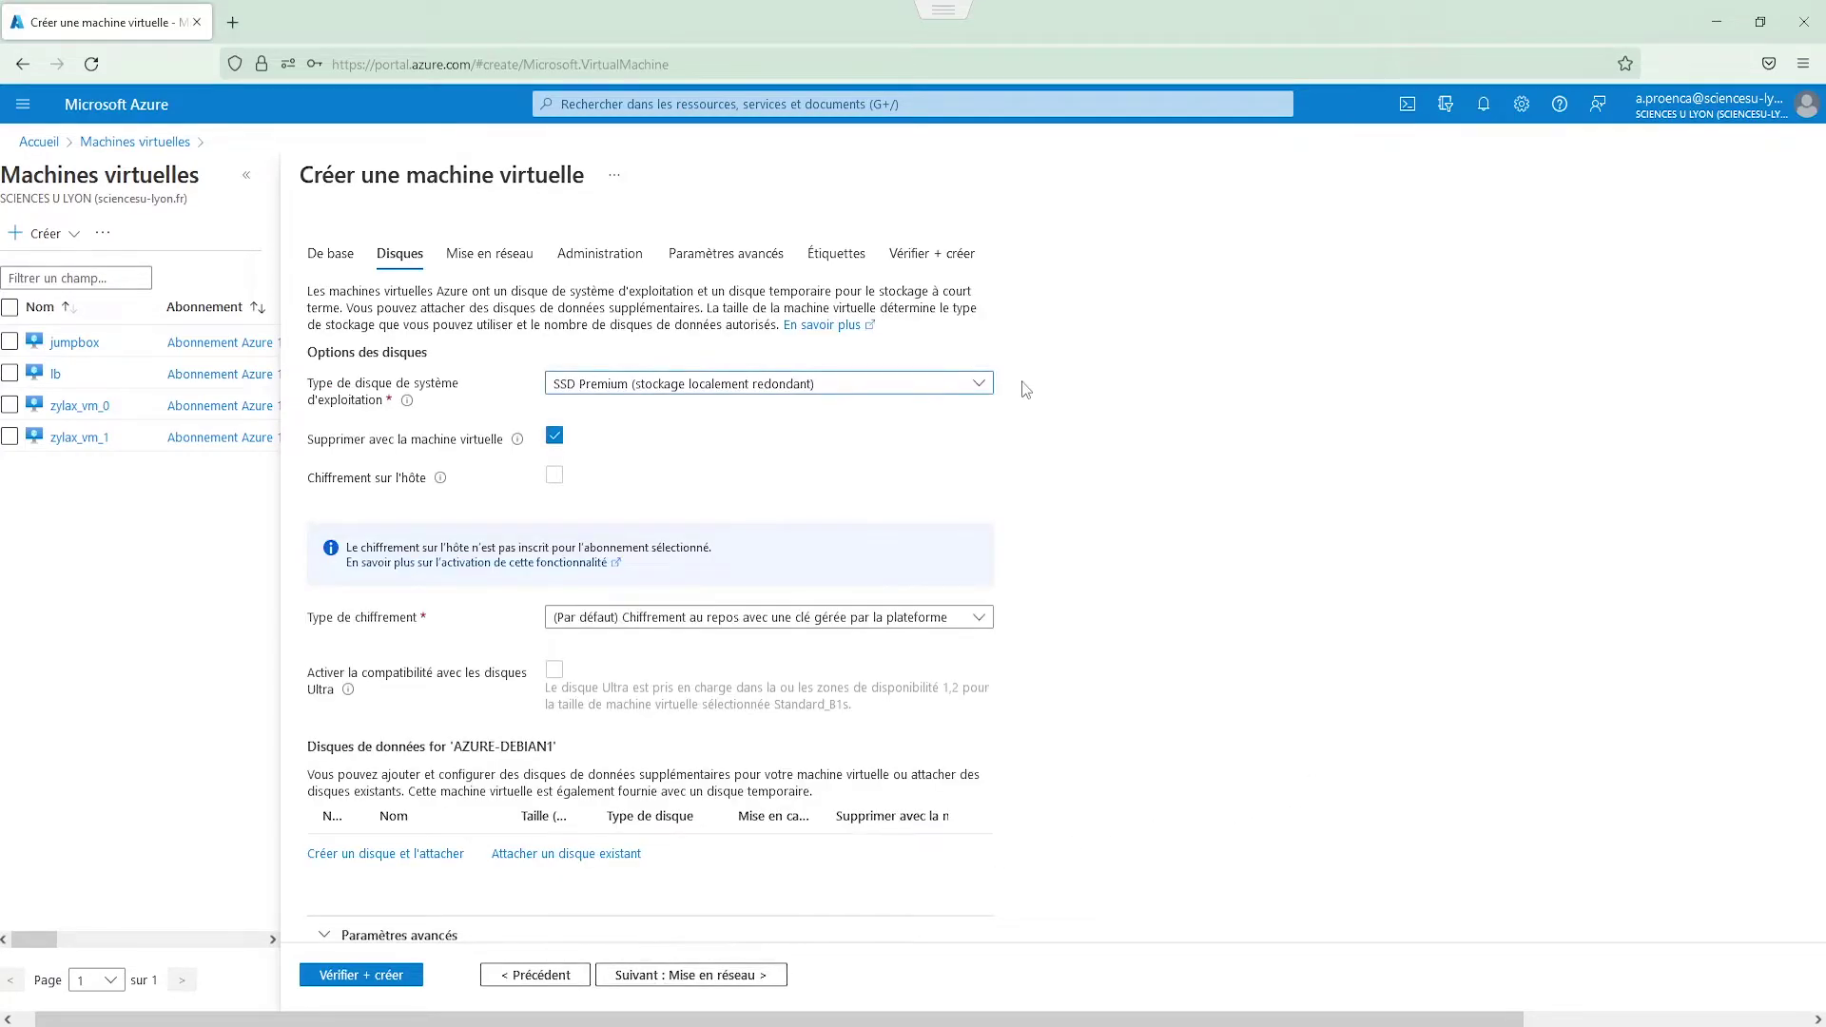
click(939, 384)
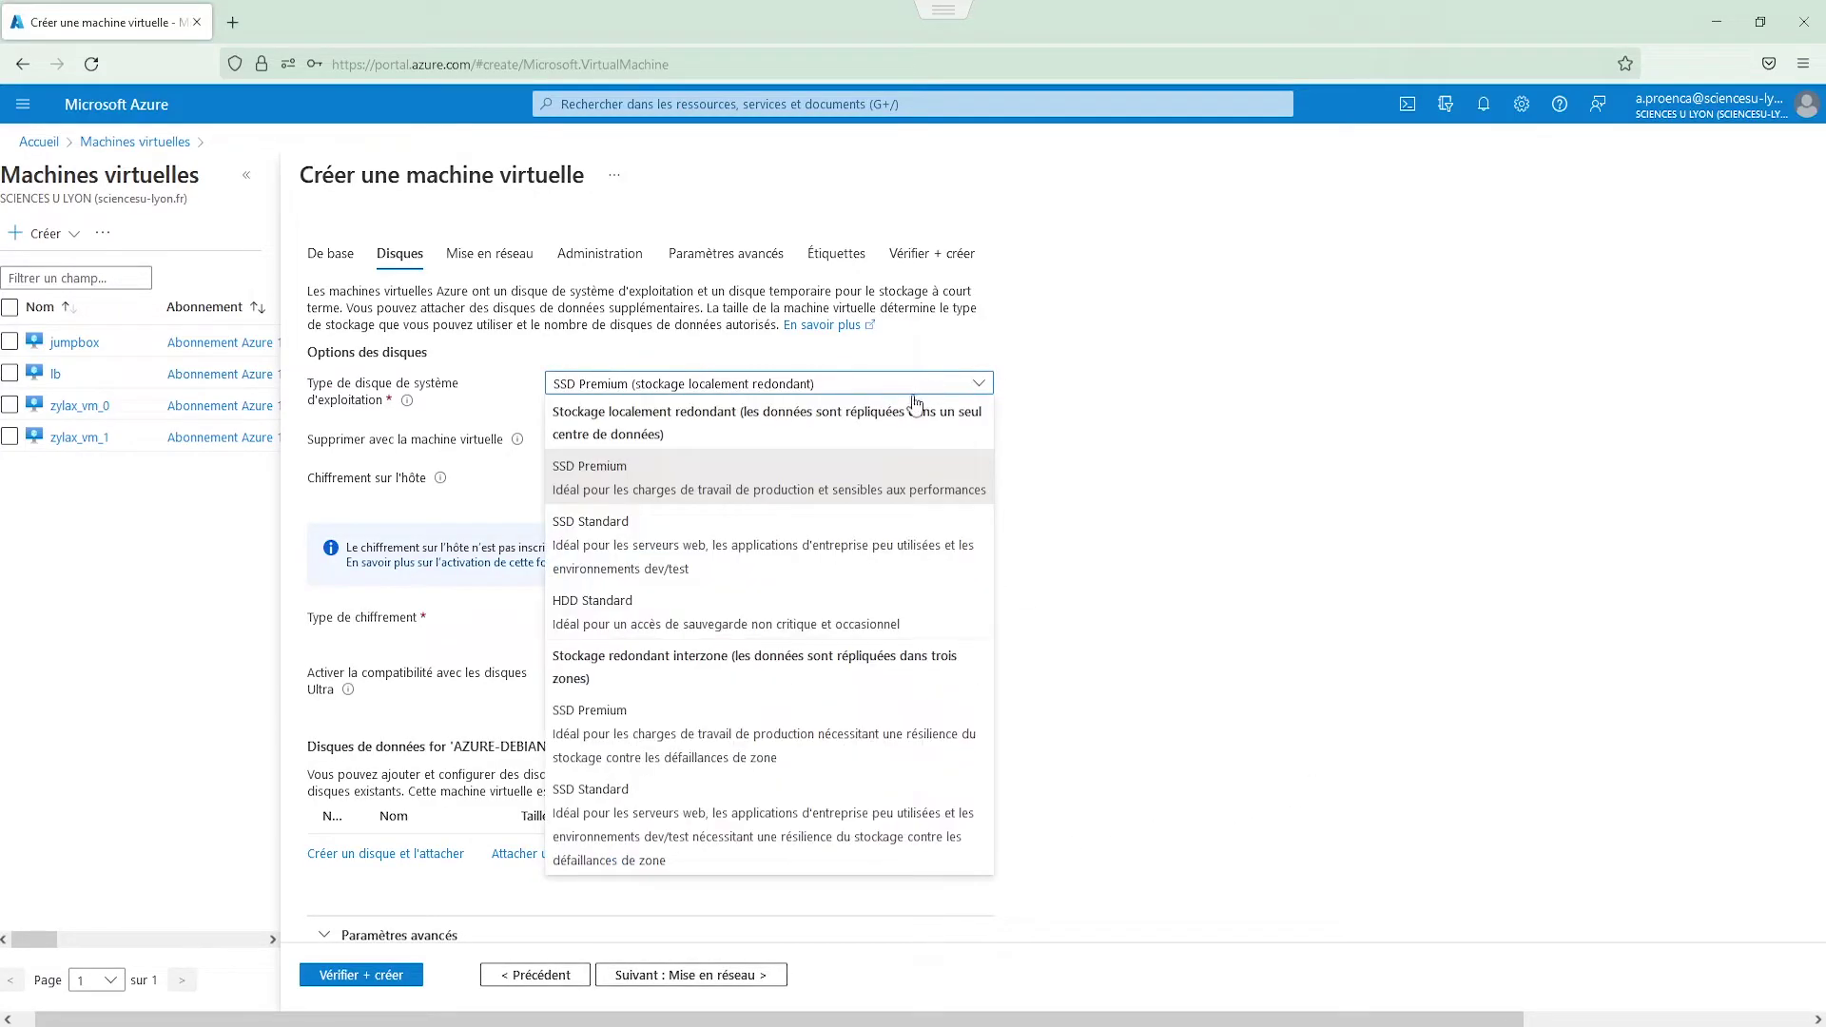
click(791, 617)
scroll(1114, 567, down, 1)
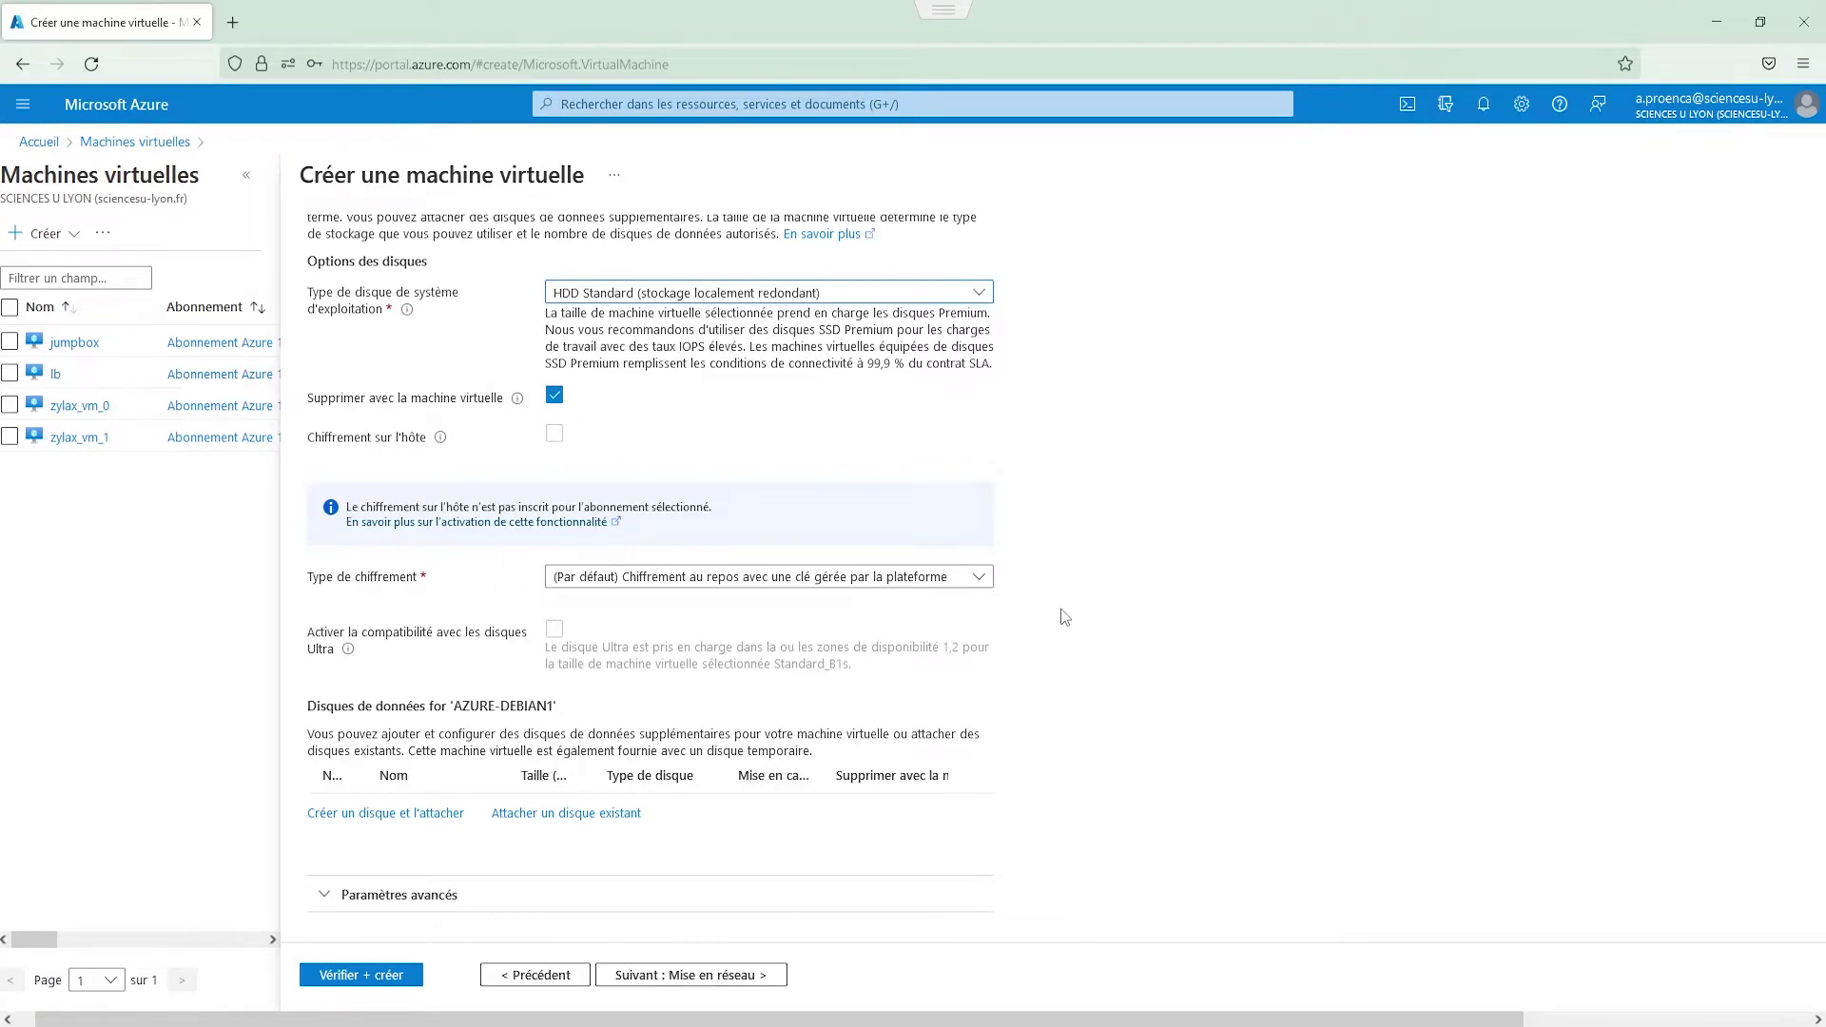
Step: Keep ZYLAXAzureVnet, ZYLAXSubnet, the new AZURE-DEBIAN1-ip public address and inbound port SSH (22) in the network settings
click(672, 989)
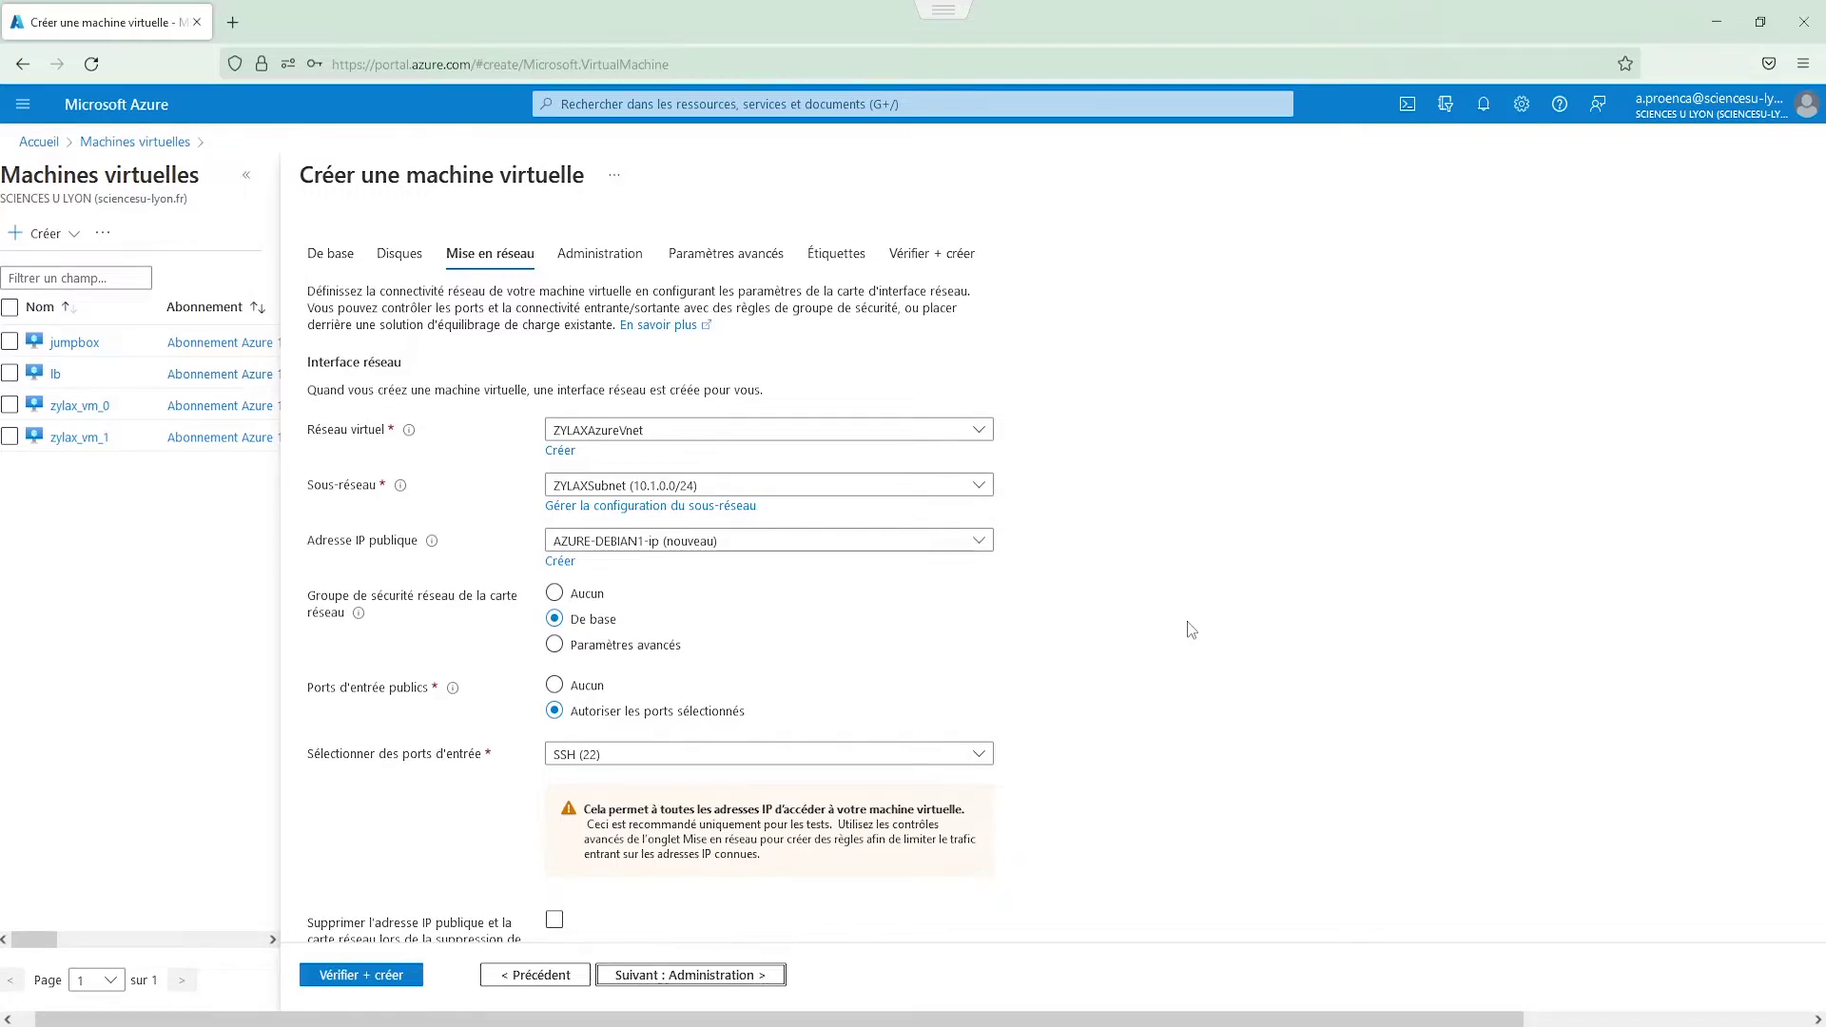
click(938, 541)
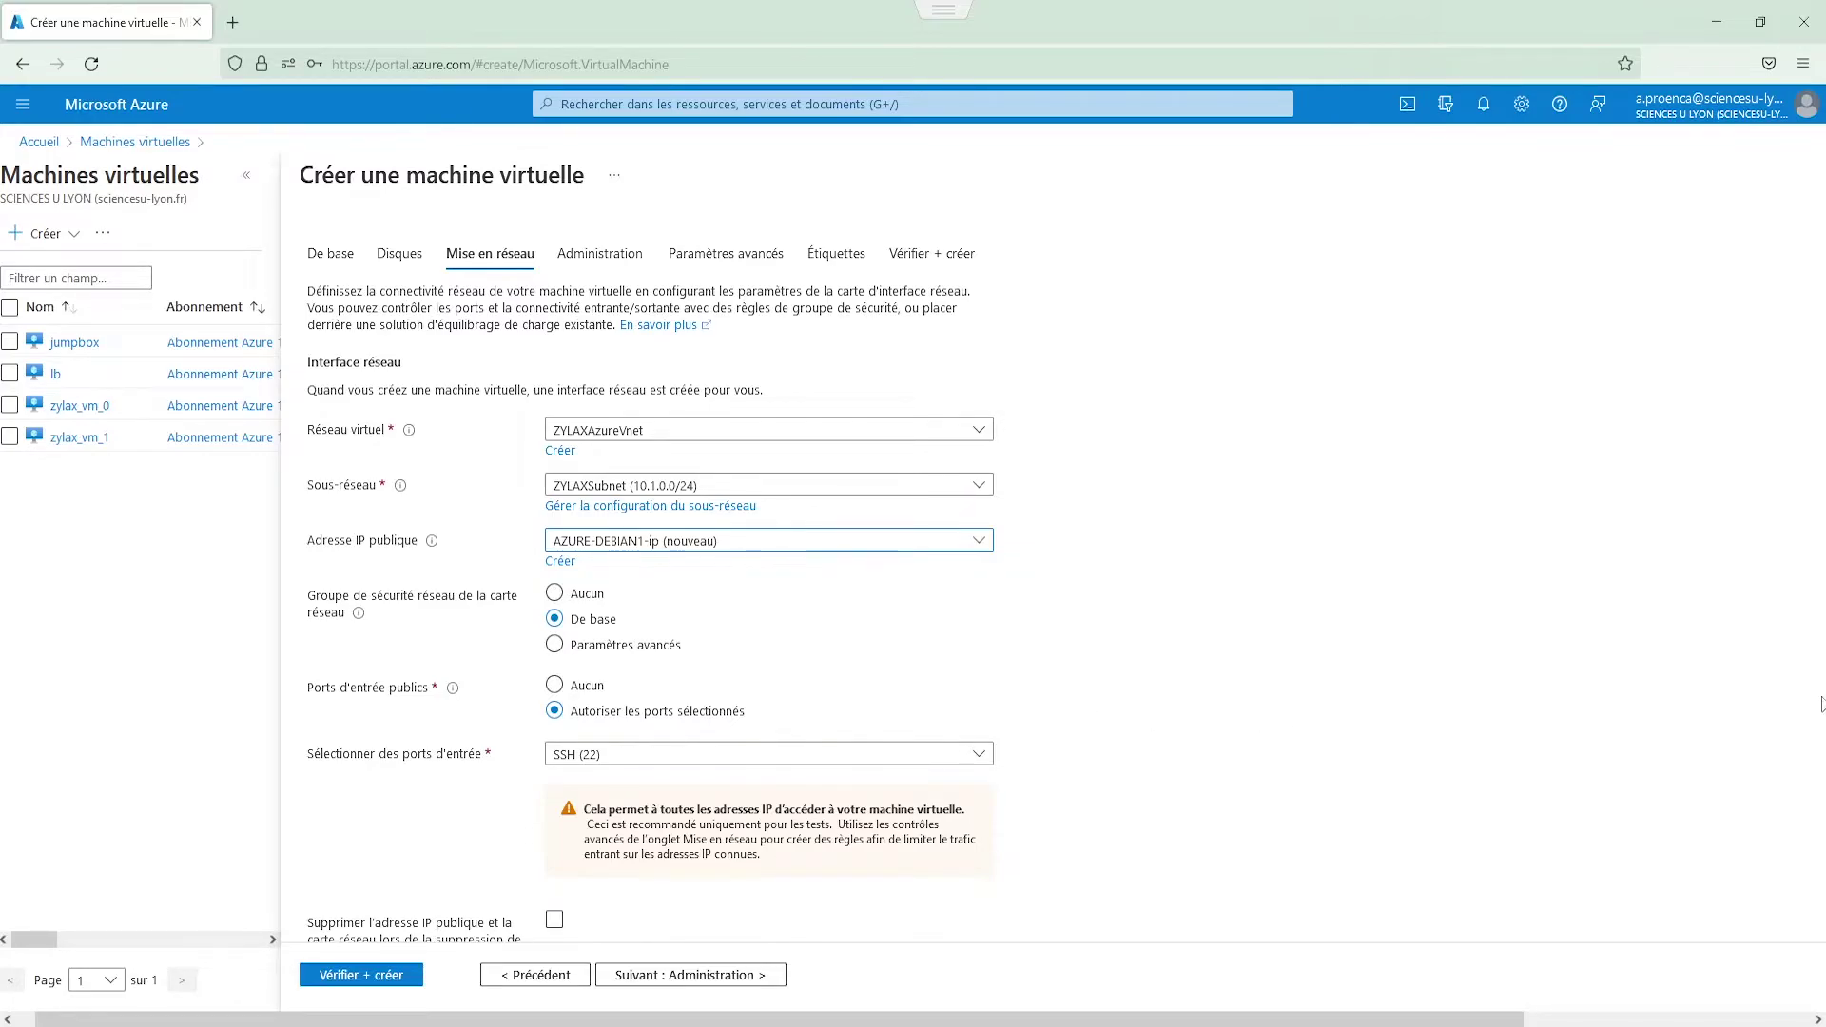
scroll(1210, 709, down, 3)
scroll(1209, 709, down, 3)
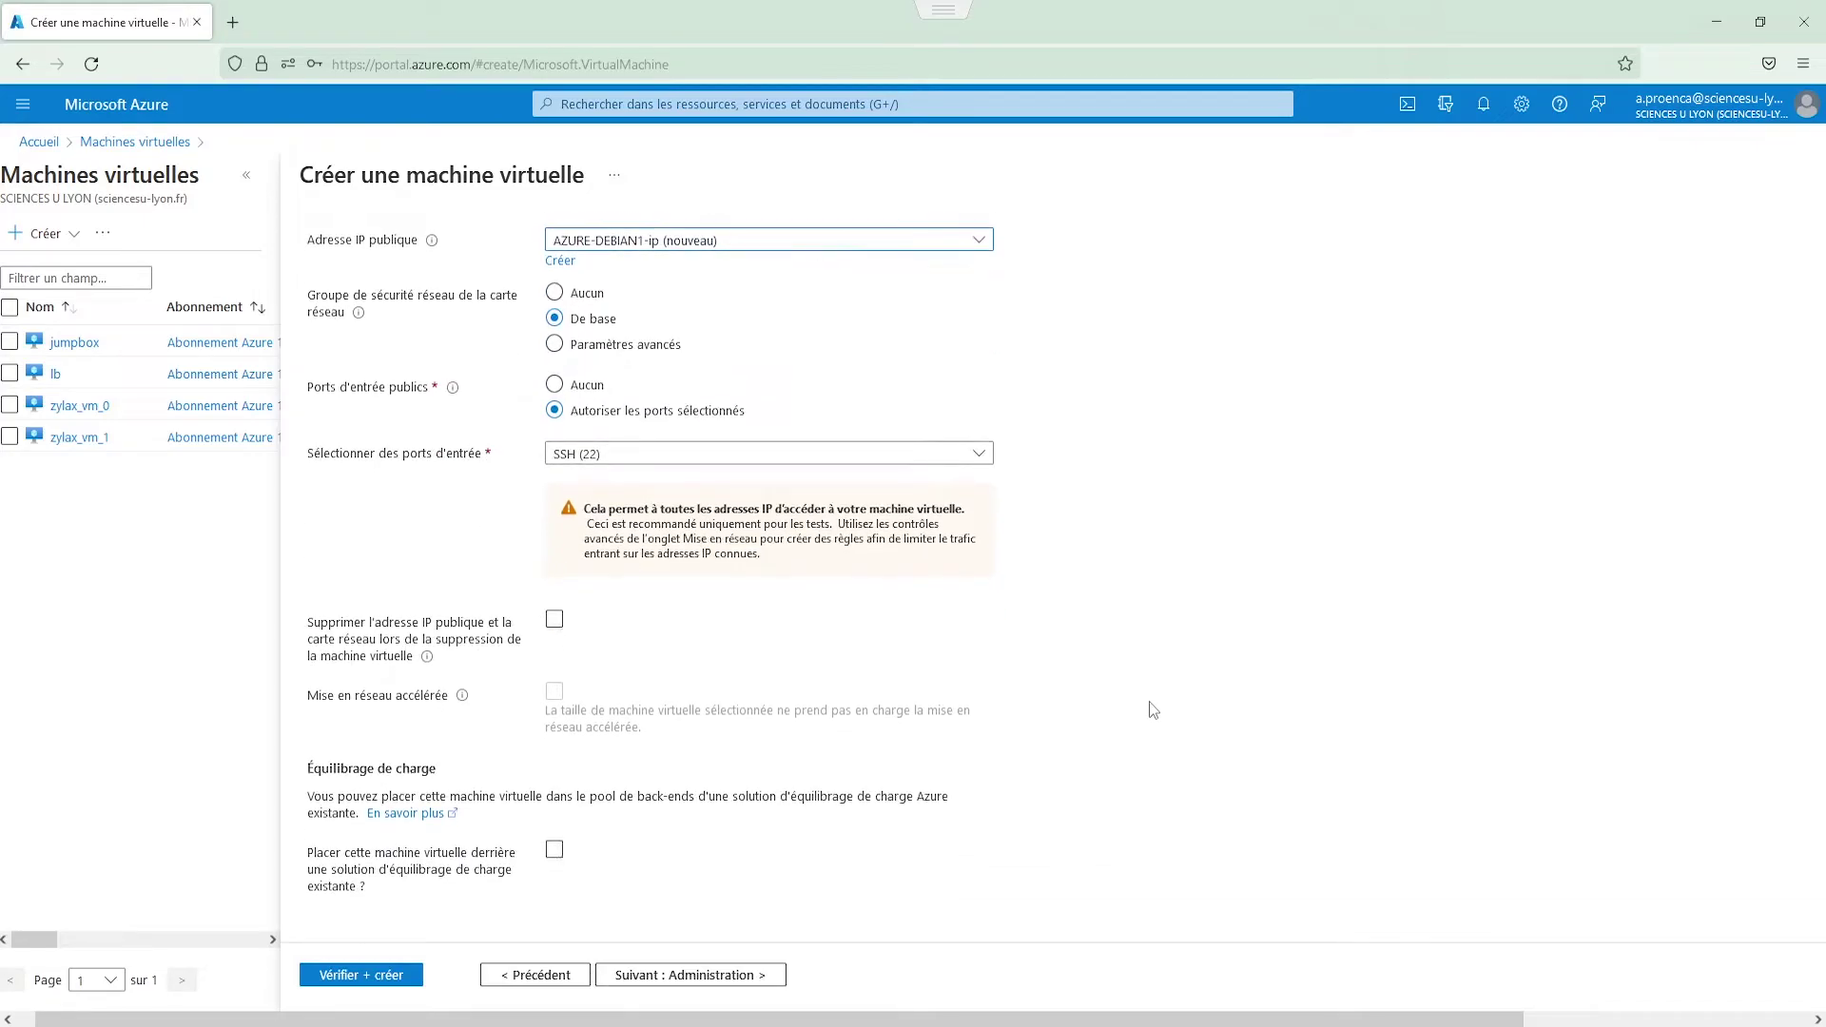
Step: Accept the default administration and advanced settings and proceed to the tags
click(639, 975)
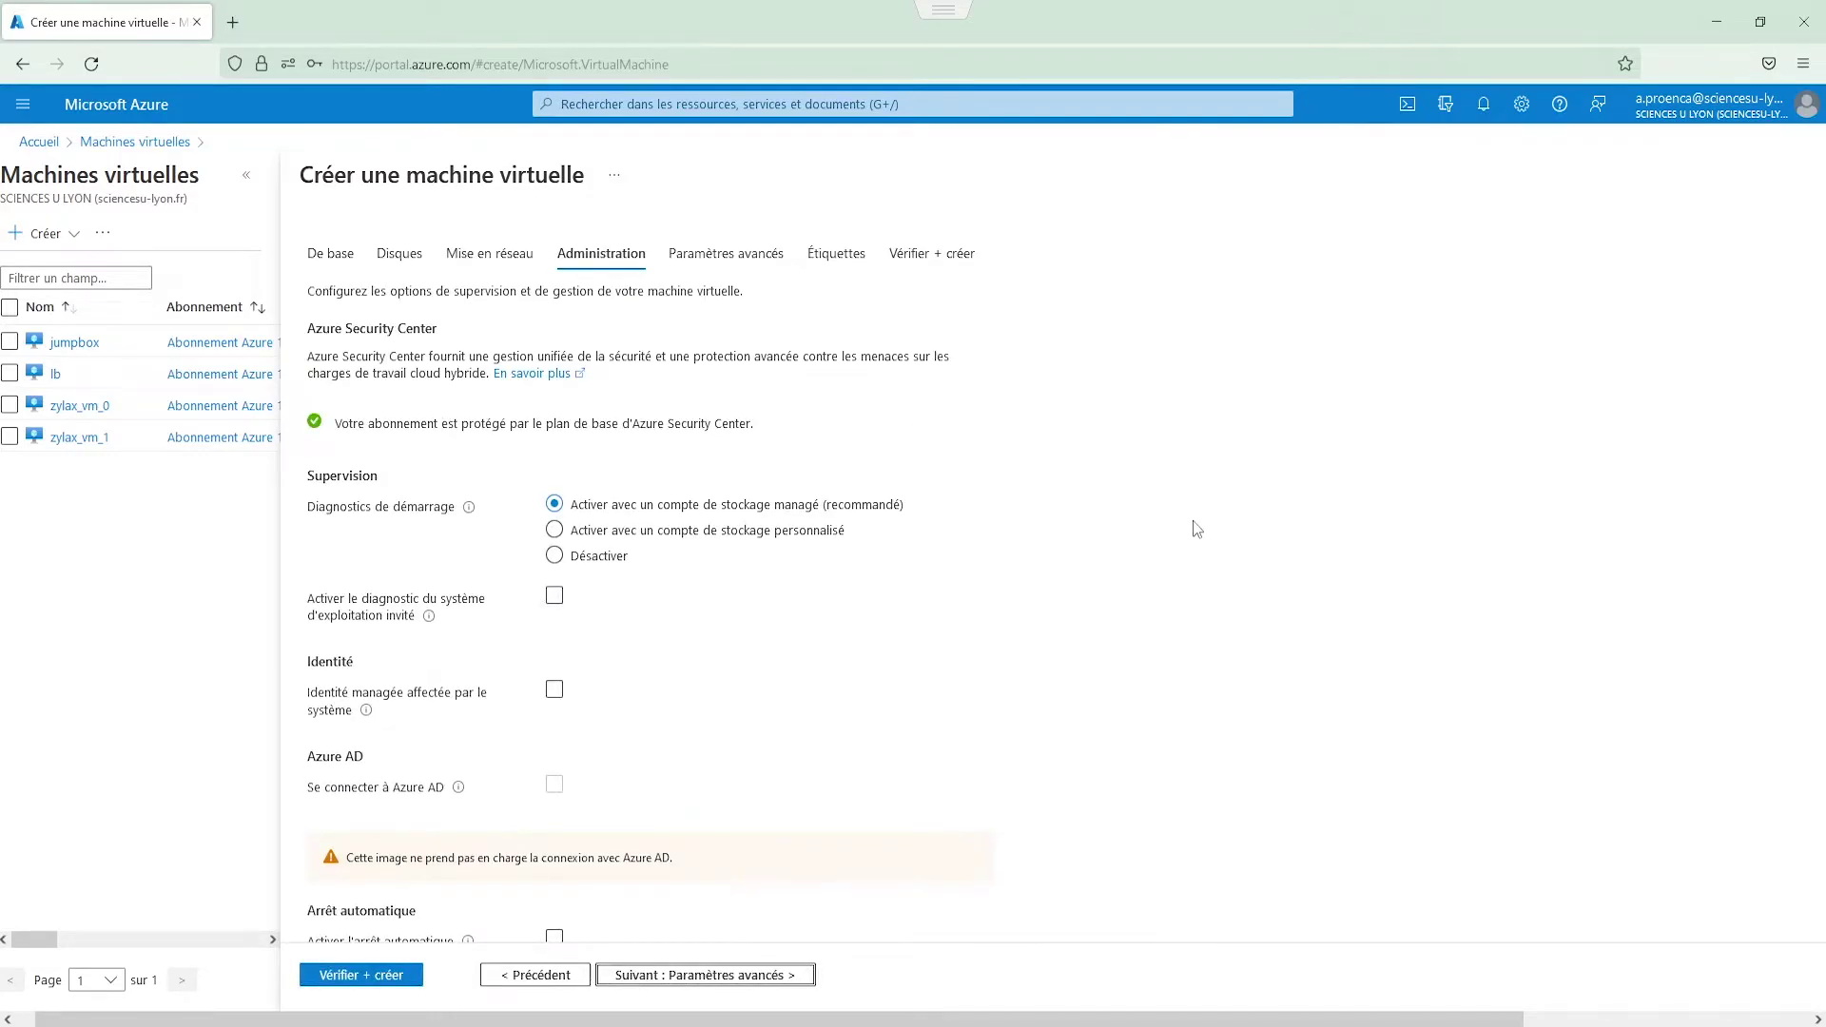
scroll(1194, 530, down, 5)
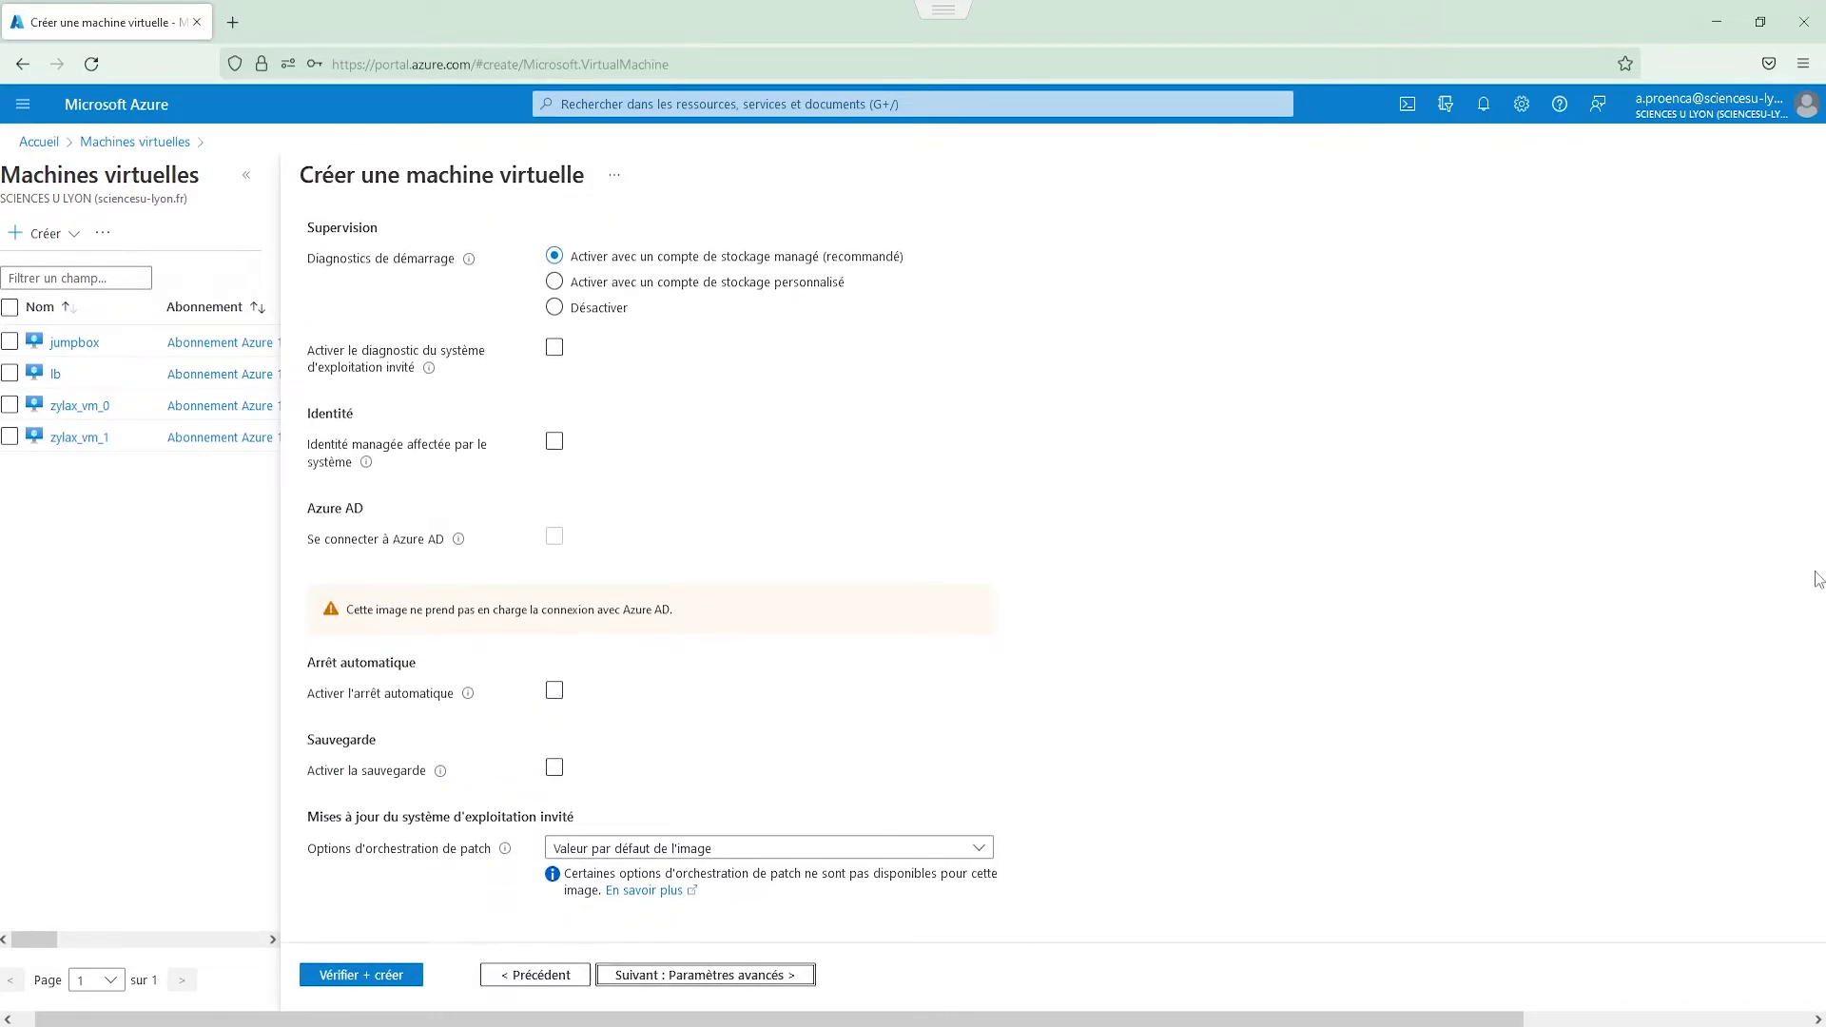
click(684, 977)
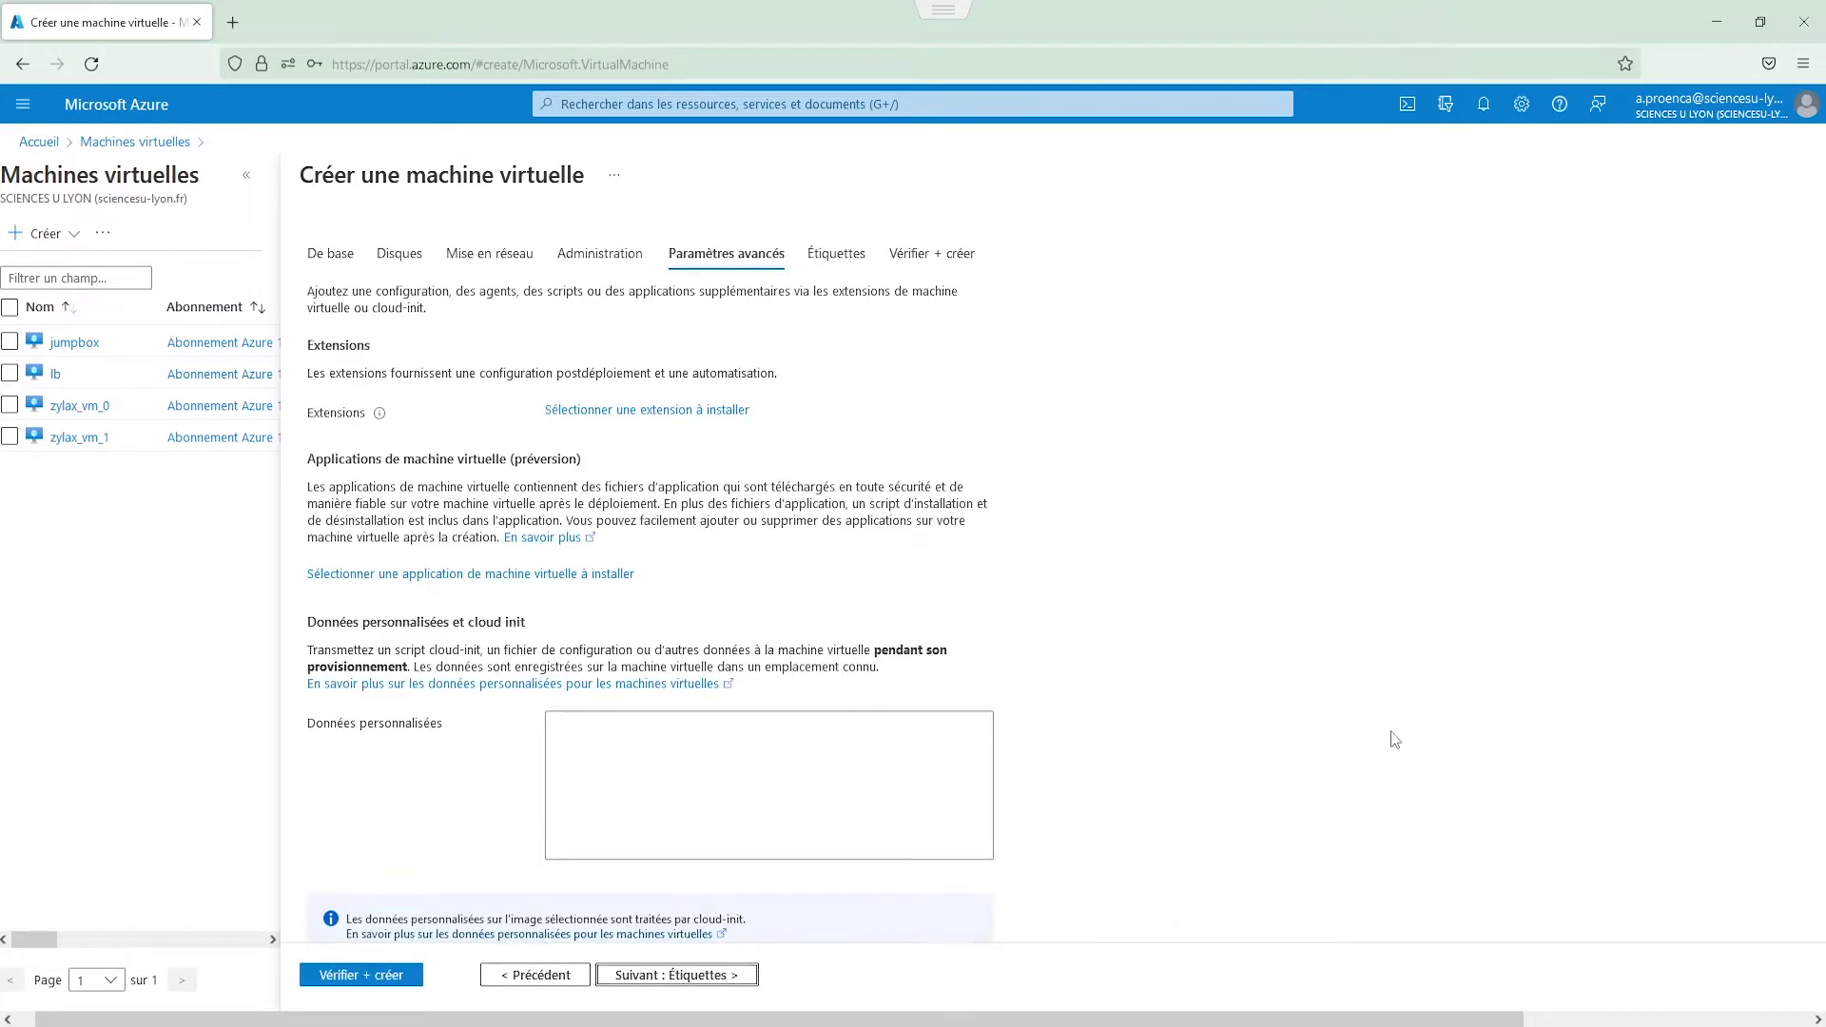
scroll(1138, 688, down, 5)
click(648, 980)
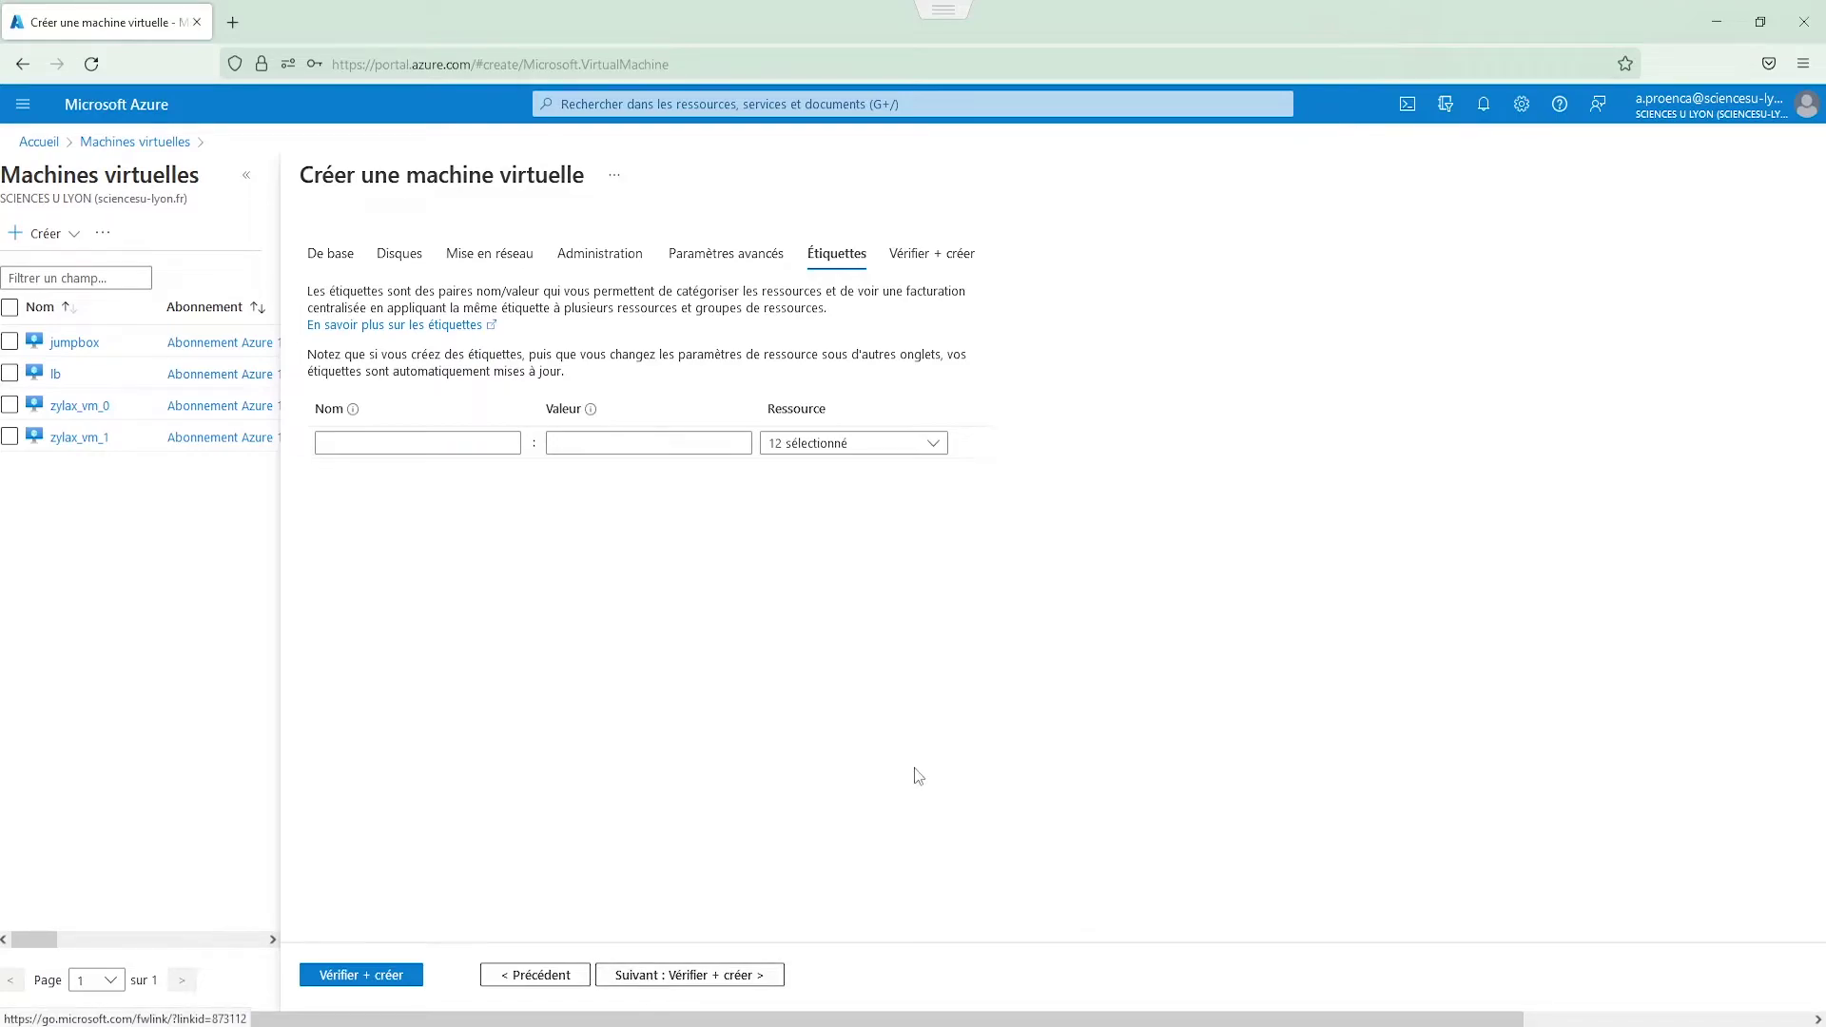
Step: Review and create the virtual machine without tags, and open its resource page once it is deployed
click(635, 980)
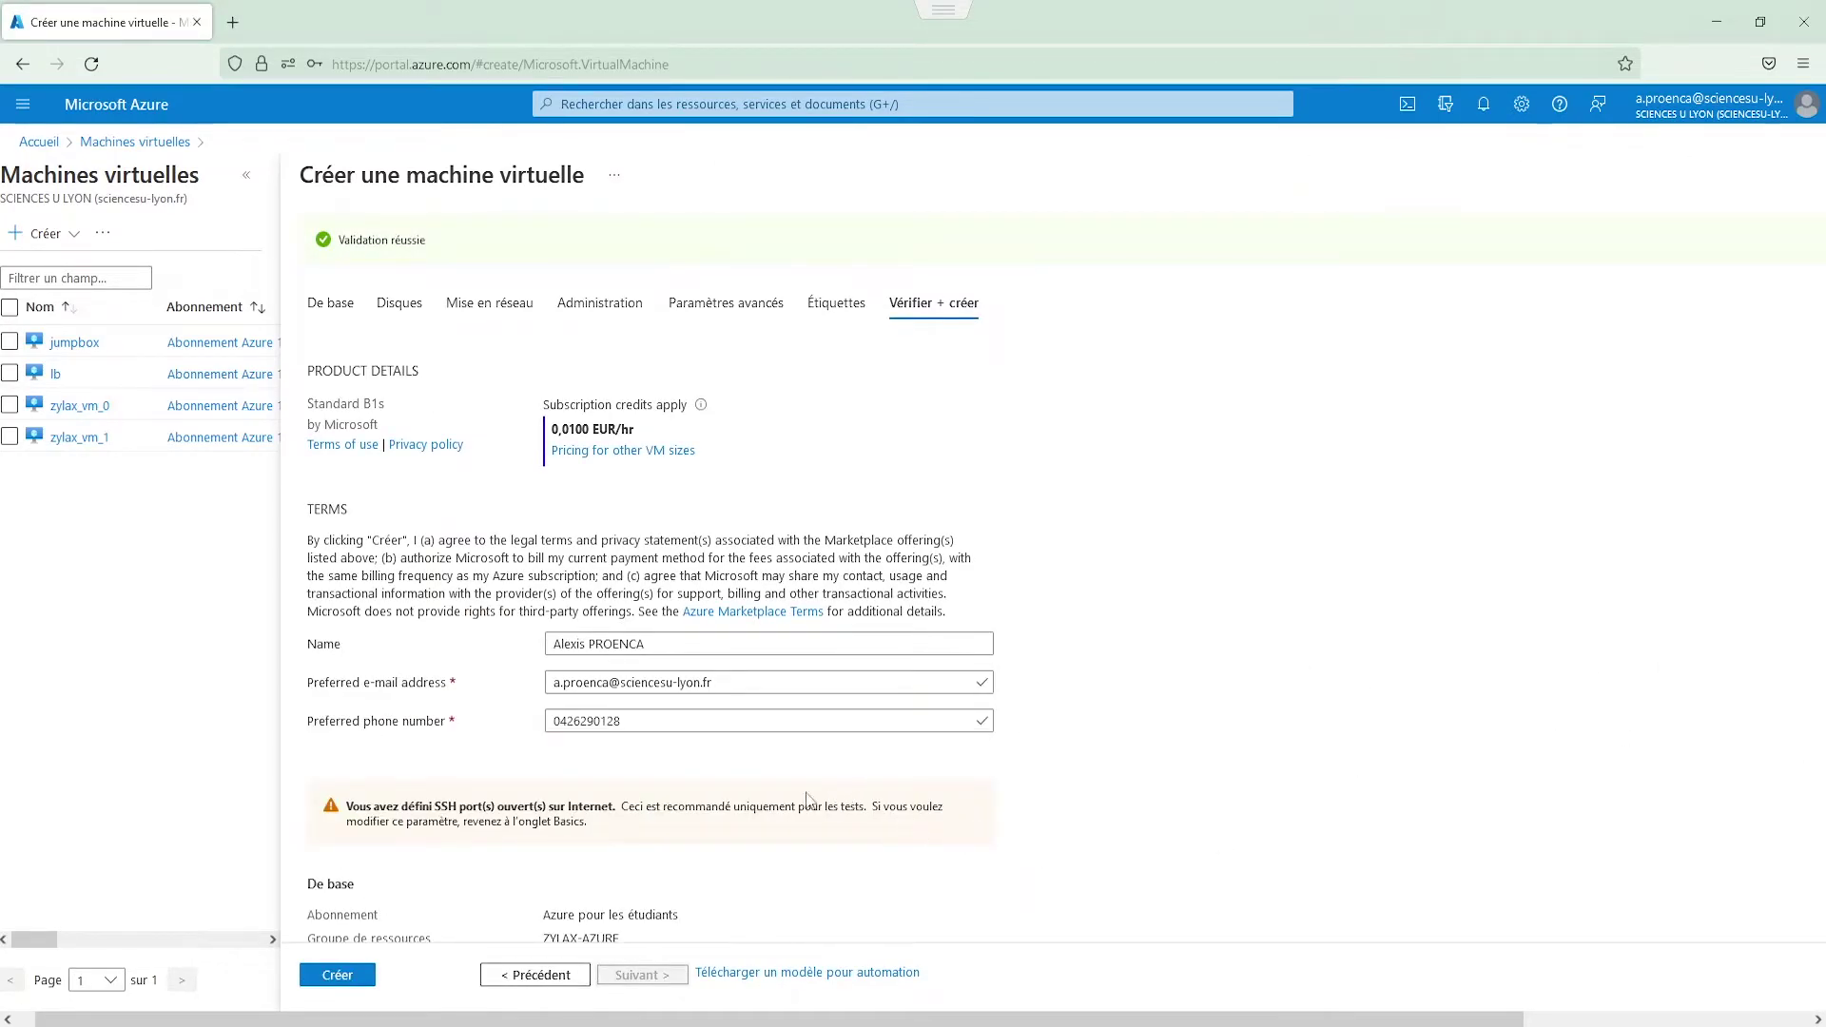
click(335, 977)
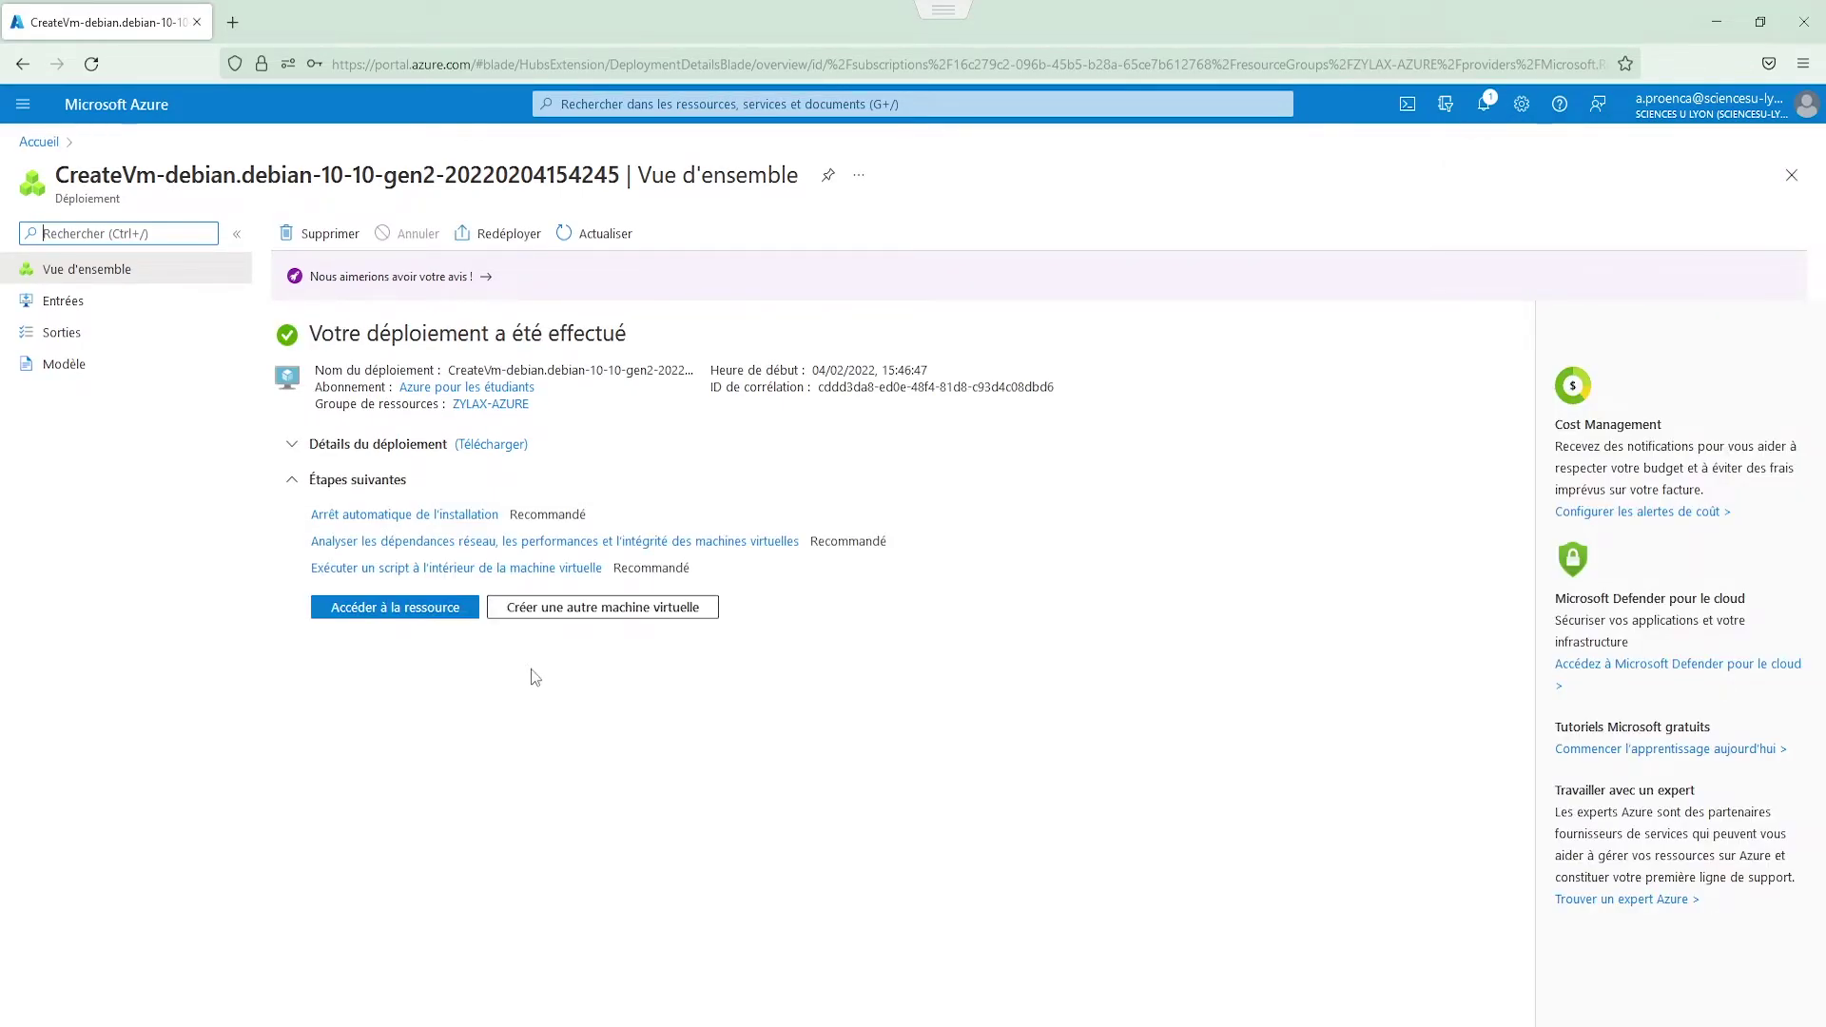
click(379, 612)
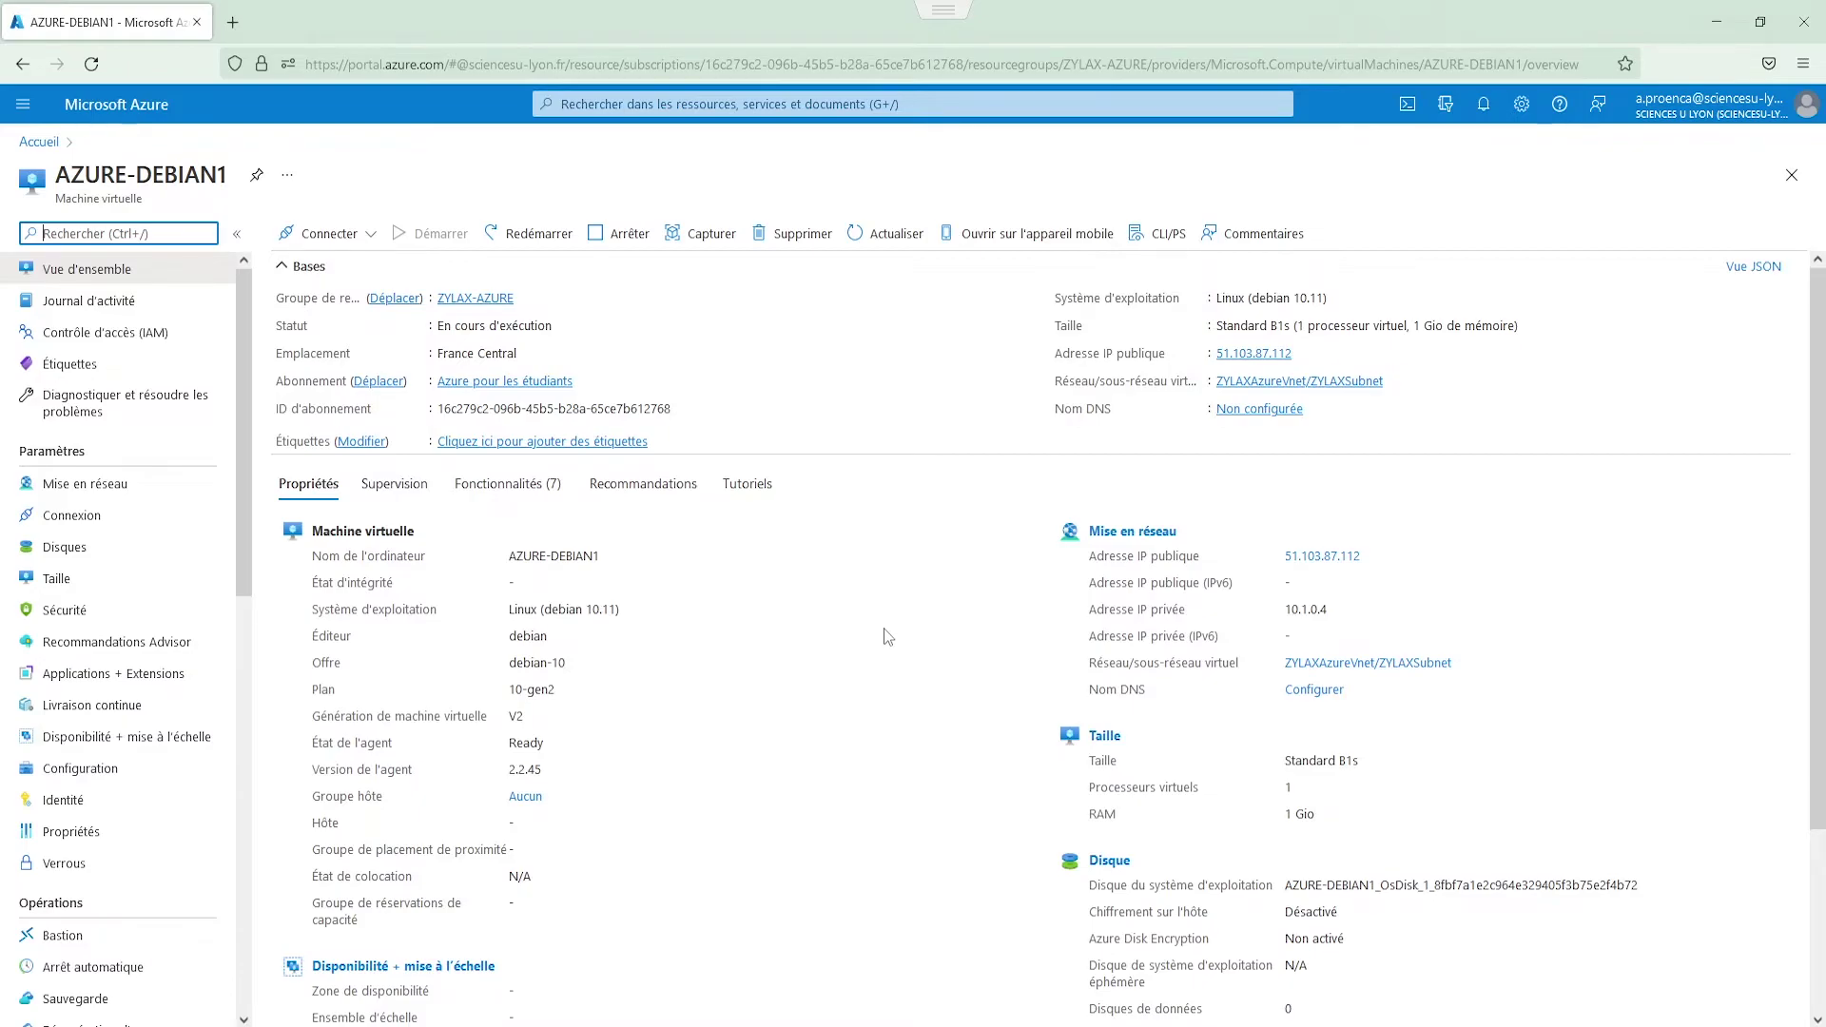
Step: Switch to PuTTY, open an SSH session to 51.103.87.112 on port 22 and accept the server's host key
click(590, 1023)
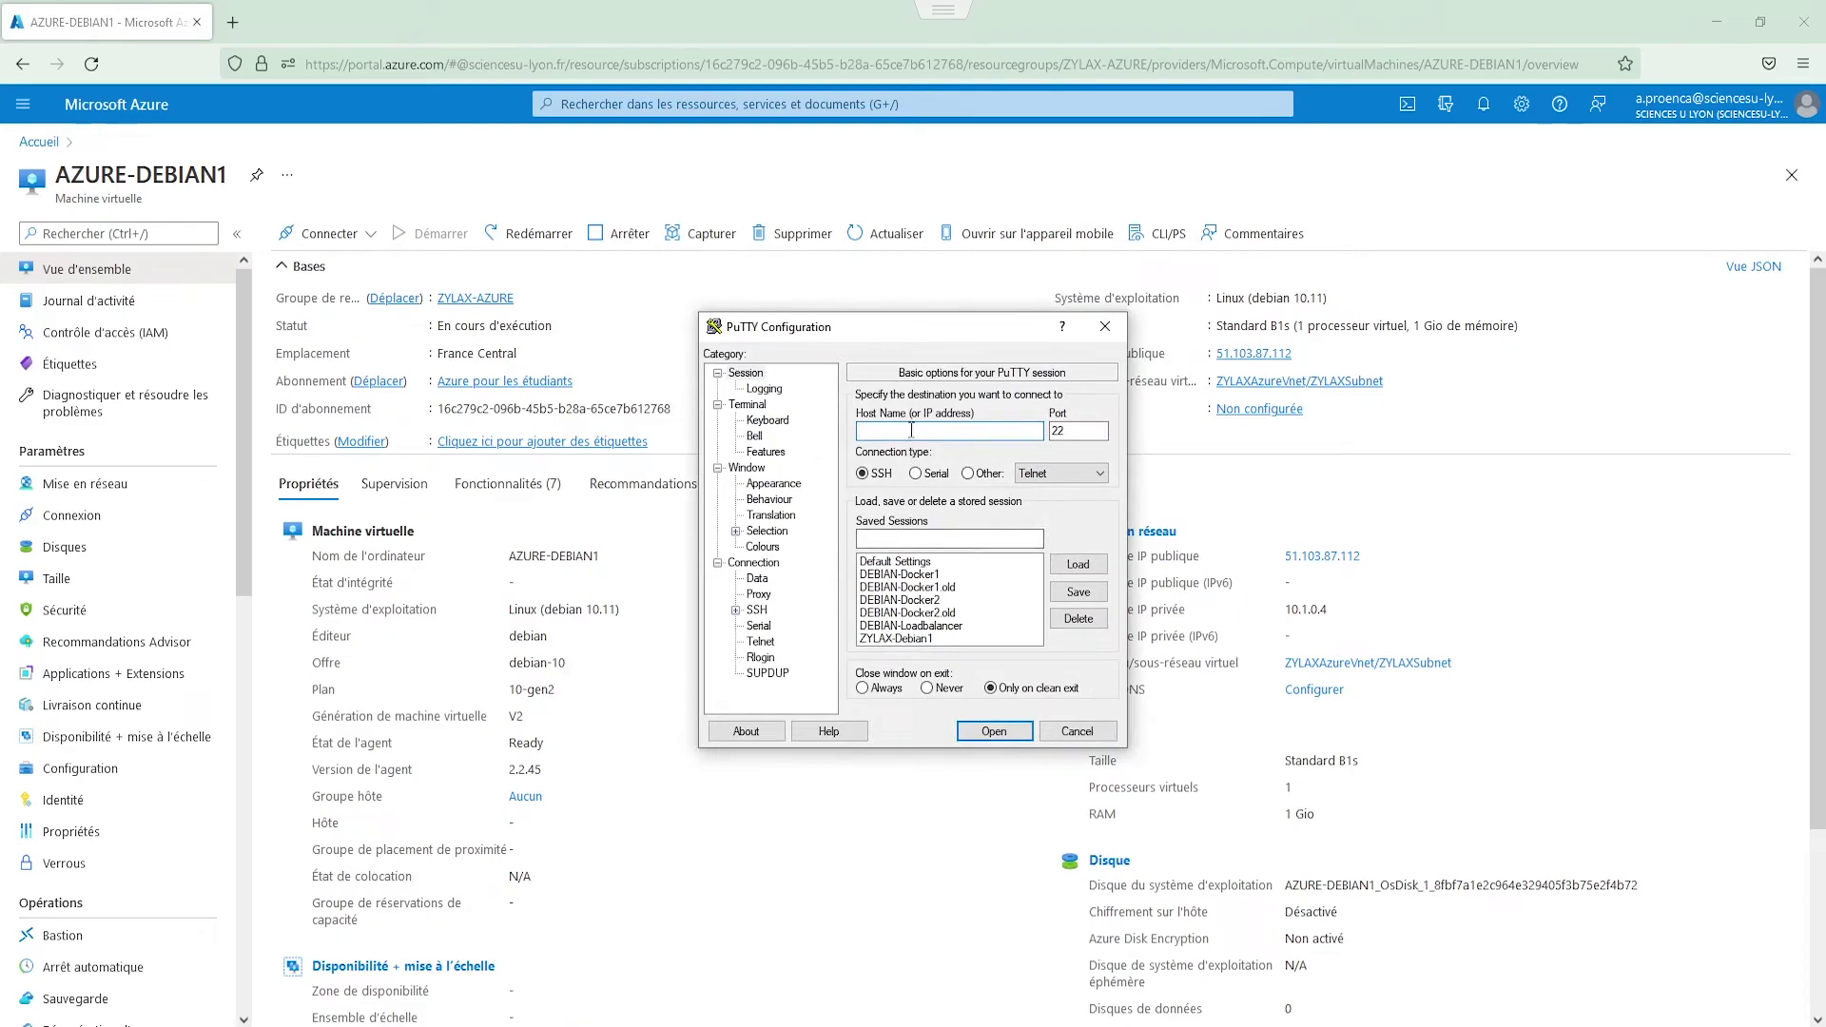
text(51.103.87.112)
click(984, 732)
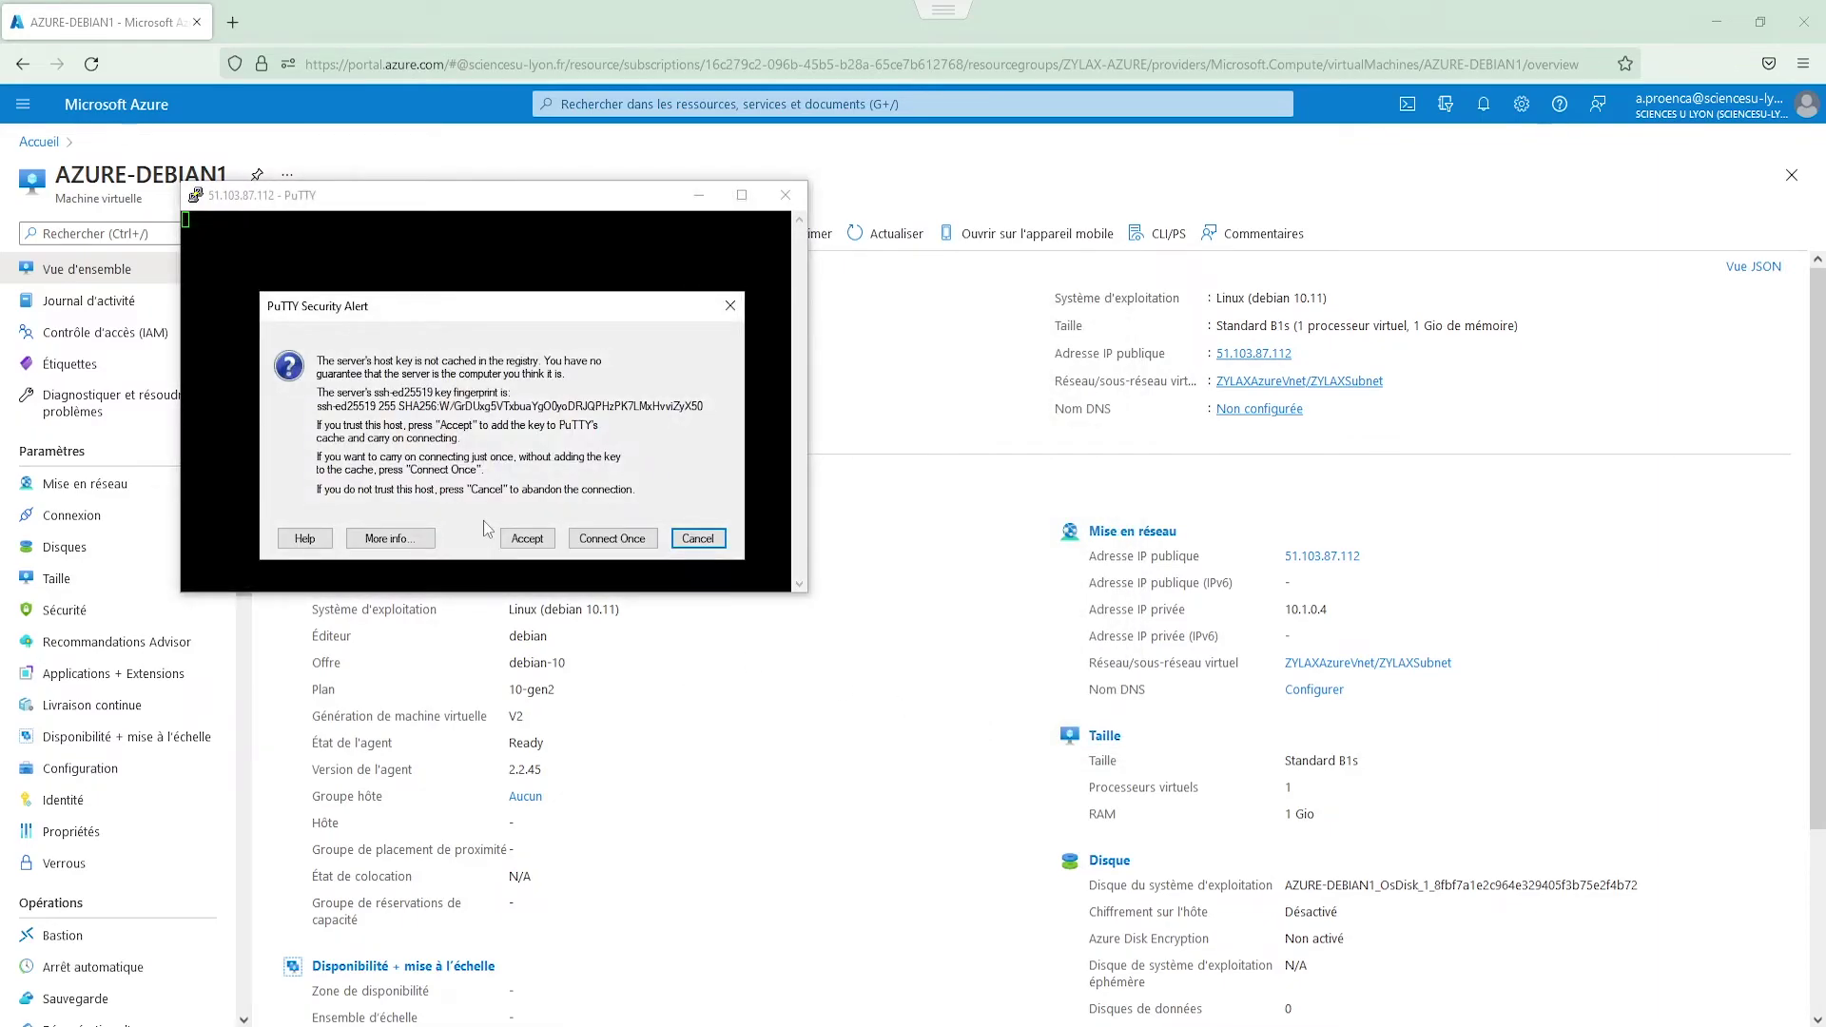
click(527, 539)
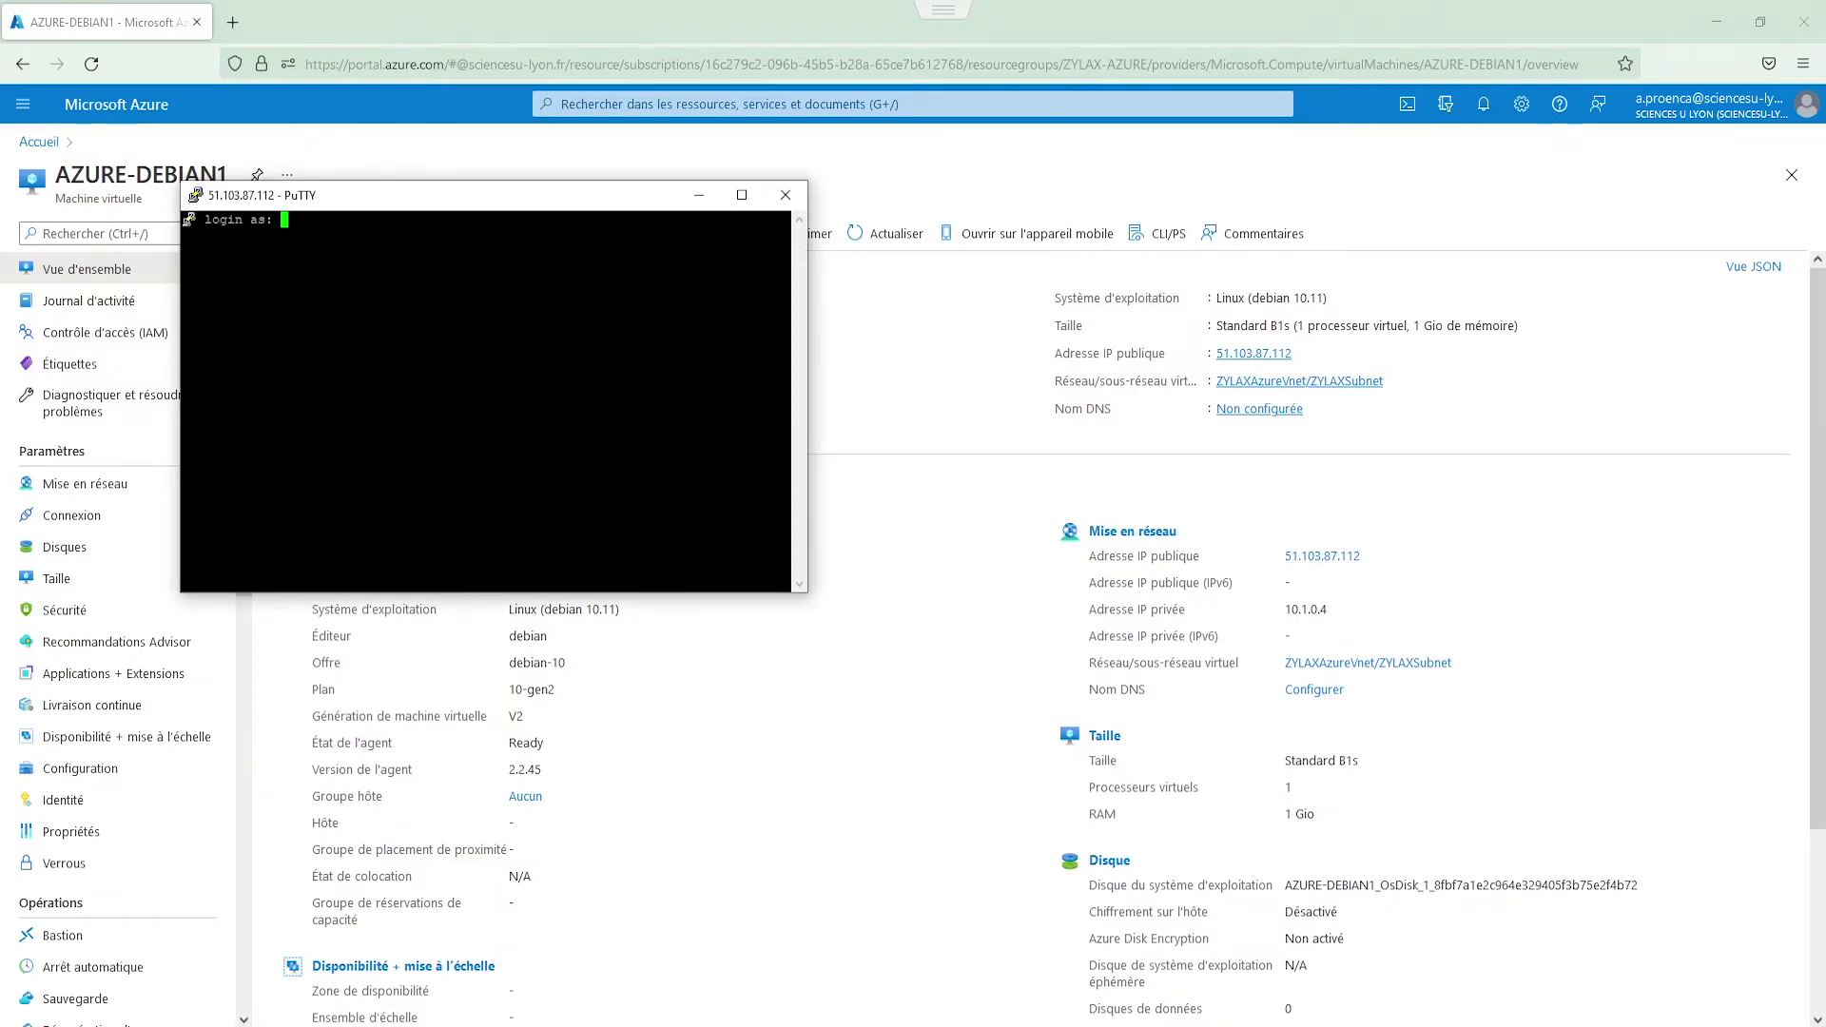
Step: Log in to the SSH session with the administrator's username and account password
text(alexis)
key(Return)
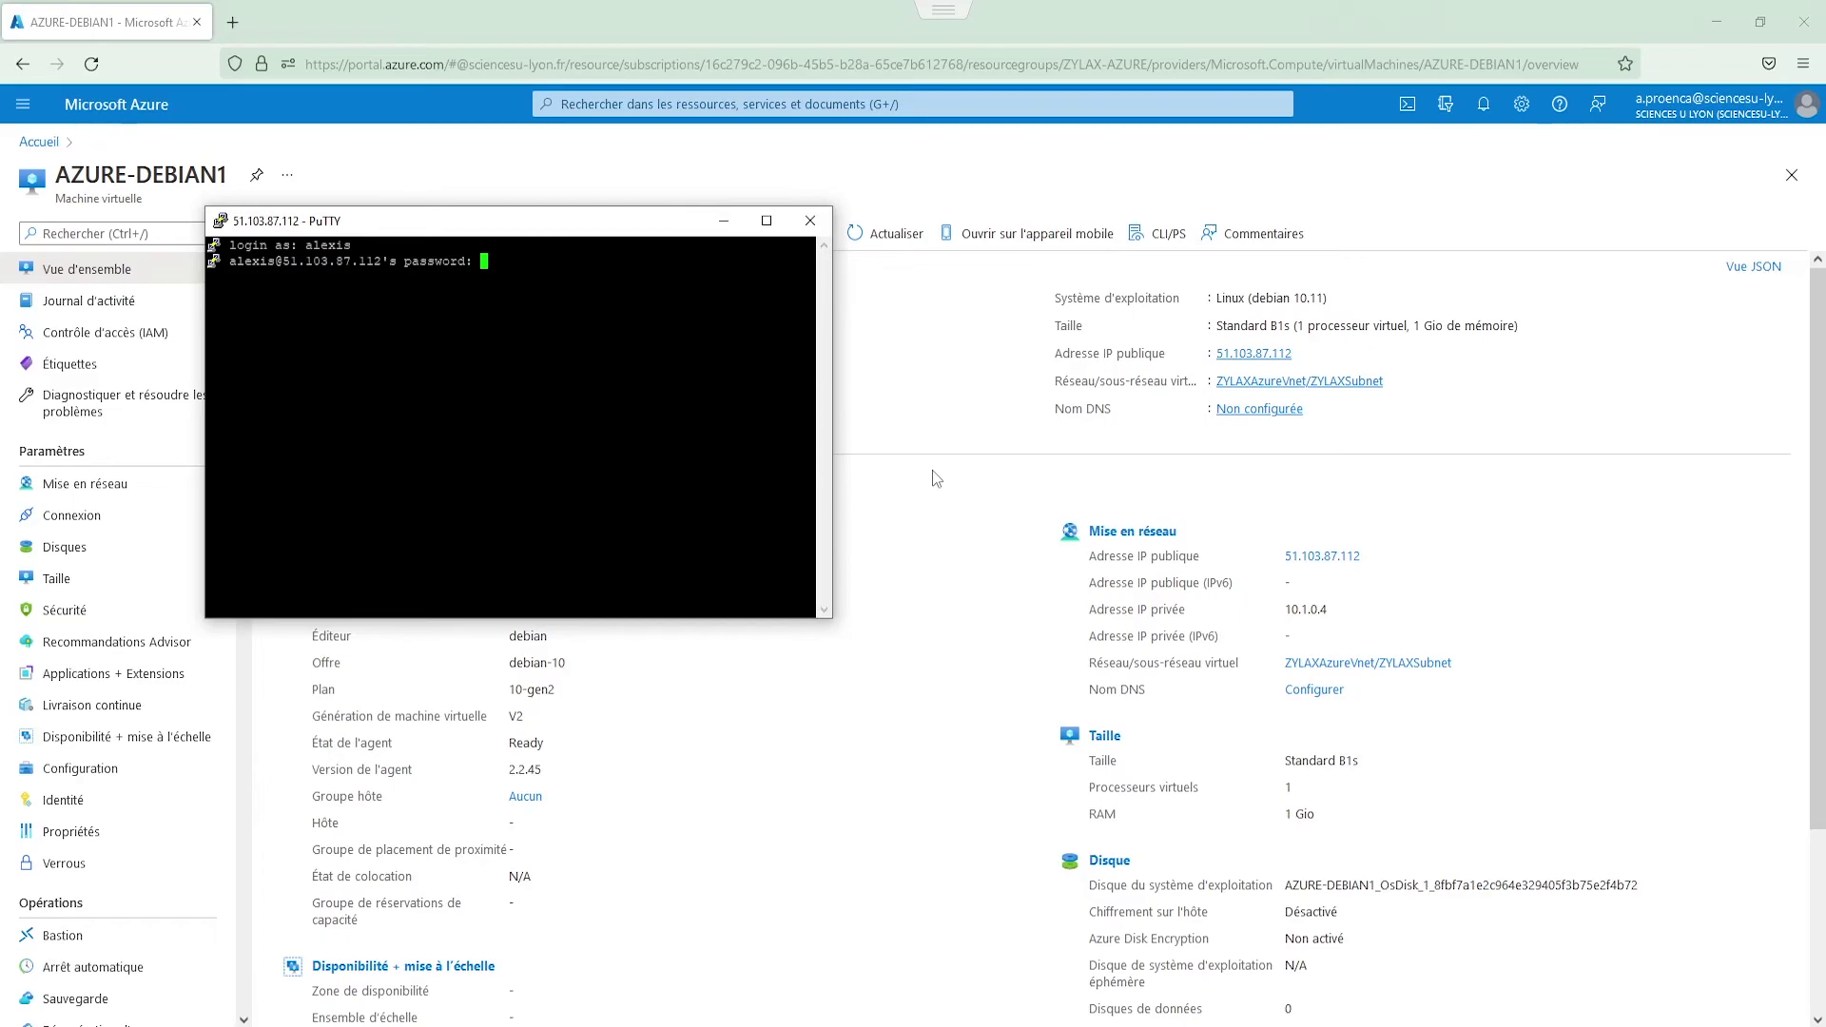
key(Return)
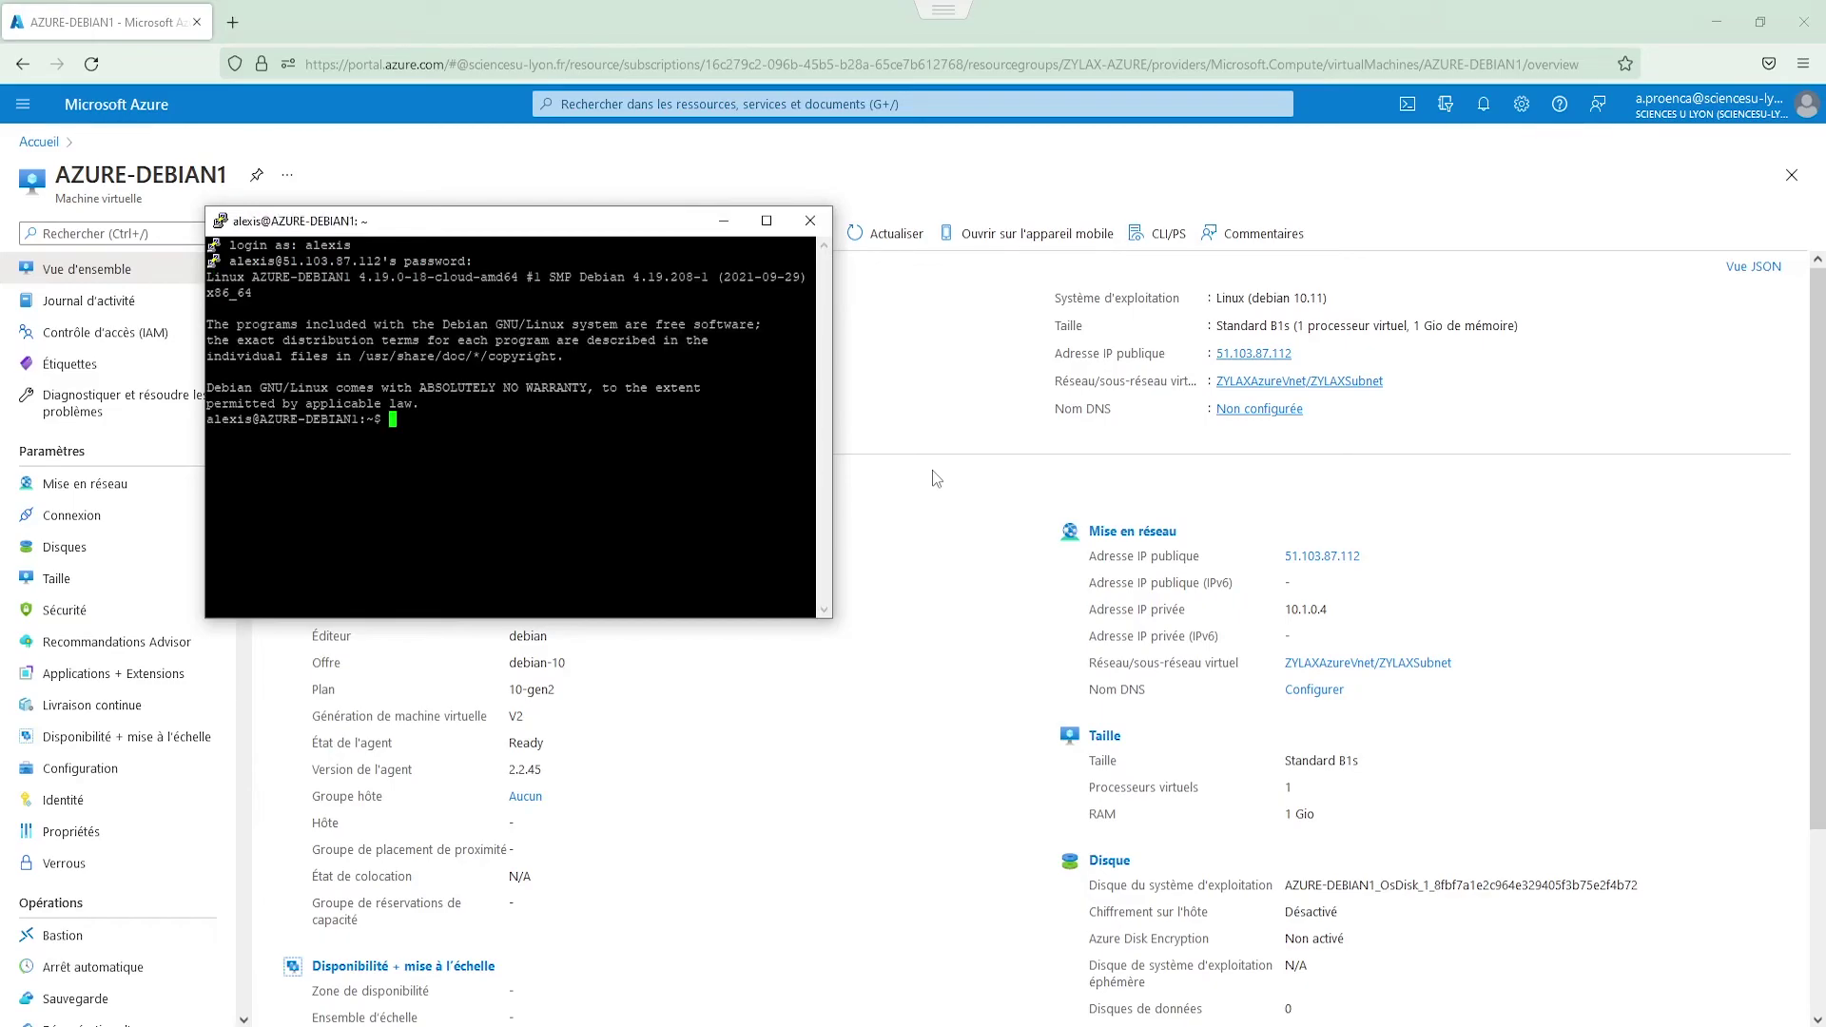